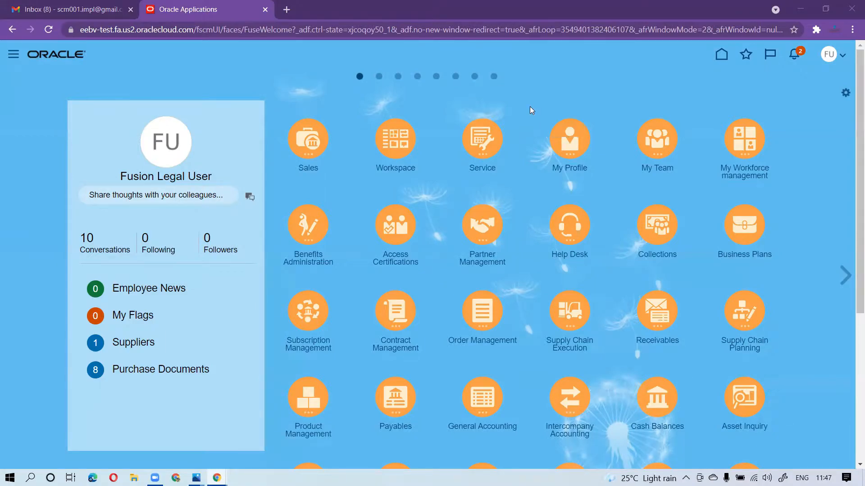
Go to Setup and Maintenance and open its page for searching setup tasks
{"action": "left_click", "coordinate": [845, 54]}
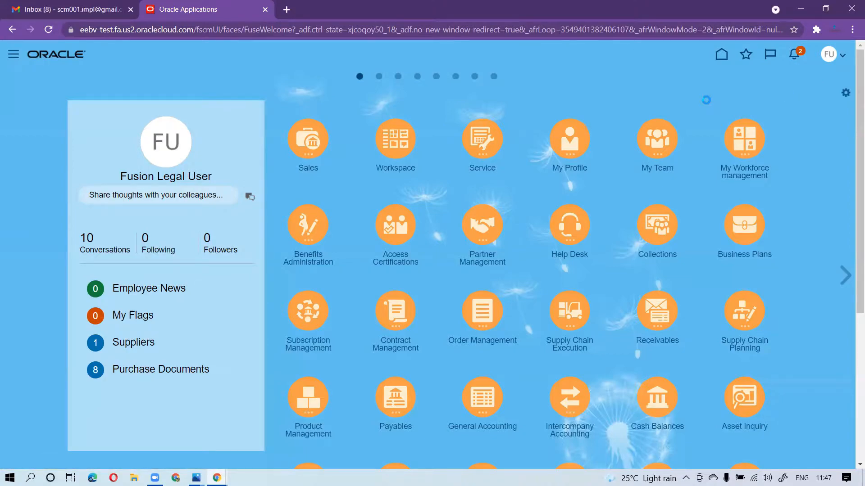
{"action": "left_click", "coordinate": [656, 221]}
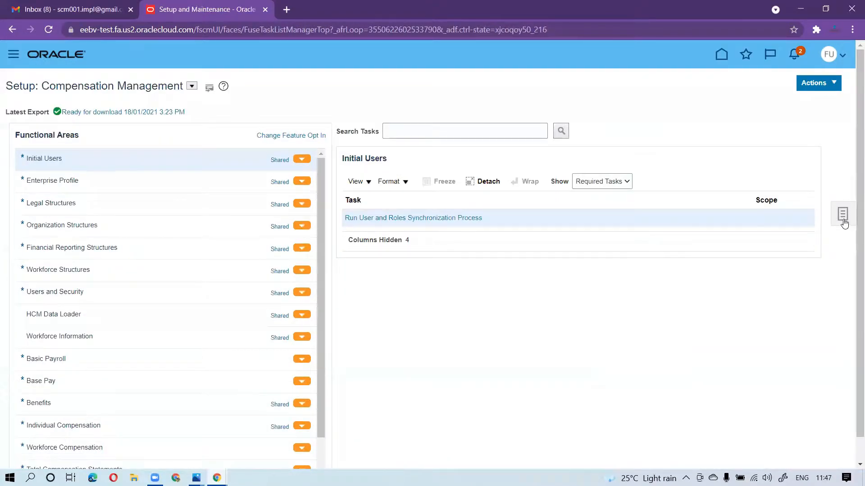
{"action": "left_click", "coordinate": [842, 214]}
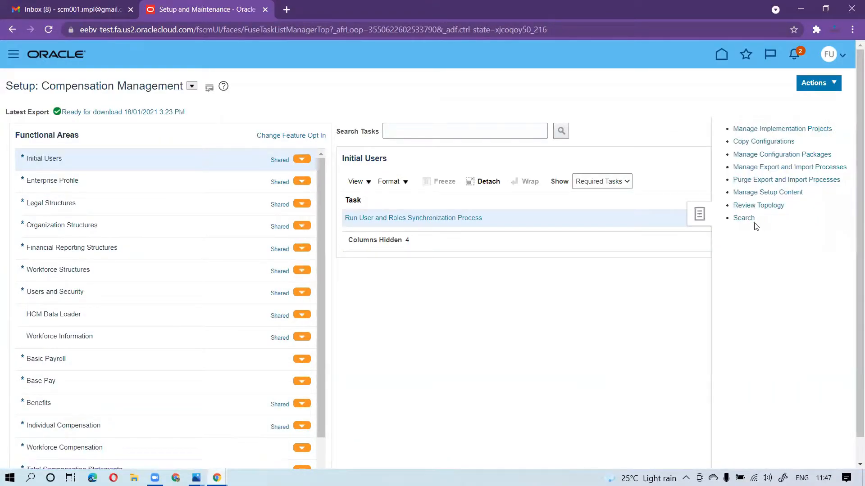
{"action": "left_click", "coordinate": [741, 219]}
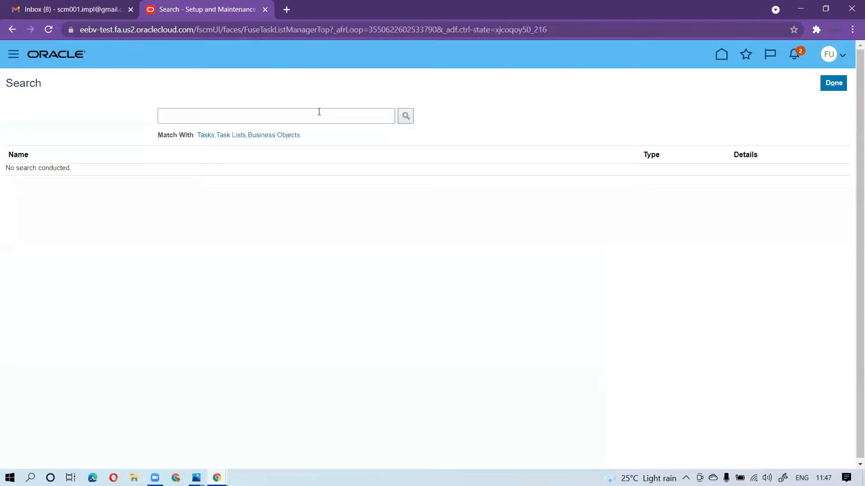
Search the setup tasks for "Manage%Business%" and open the Manage Business Event Trigger Points task
{"action": "left_click", "coordinate": [319, 111]}
{"action": "type", "text": "Manage"}
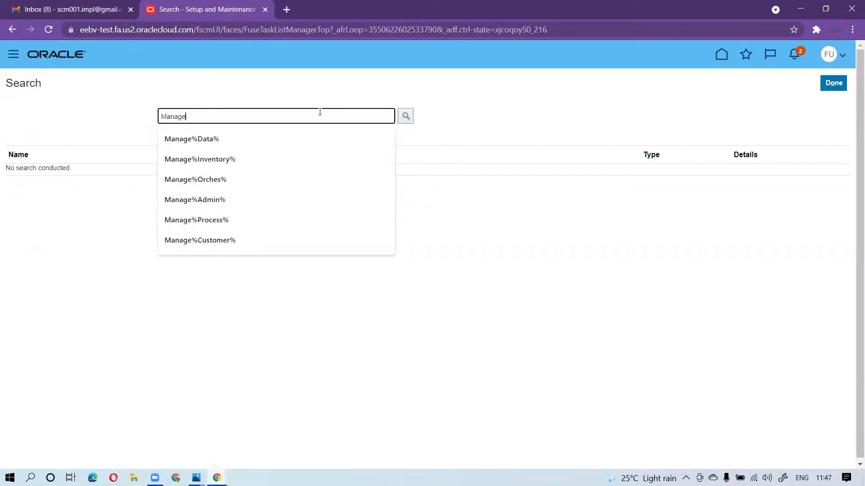
{"action": "type", "text": "%Busine"}
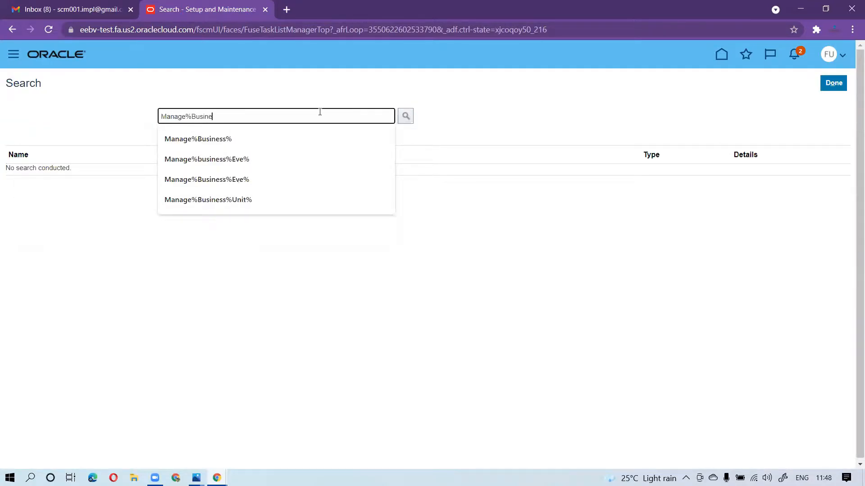
{"action": "type", "text": "ss%"}
{"action": "key", "text": "Return"}
{"action": "left_click", "coordinate": [102, 117]}
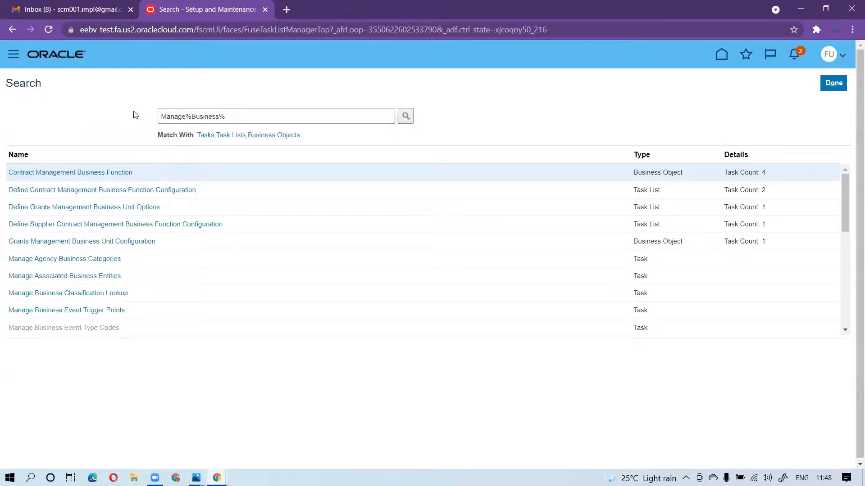
{"action": "left_click", "coordinate": [53, 310]}
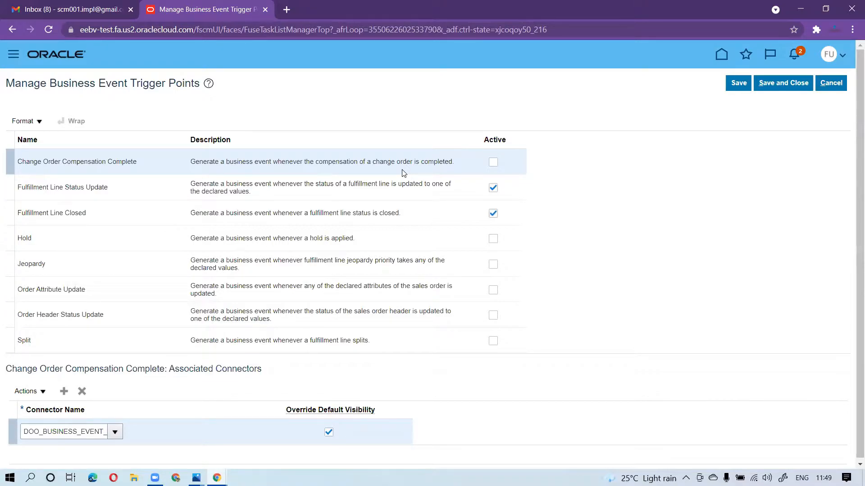
Activate the Change Order Compensation Complete trigger point and look through the connector names available for it
{"action": "left_click", "coordinate": [493, 162]}
{"action": "left_click", "coordinate": [116, 433]}
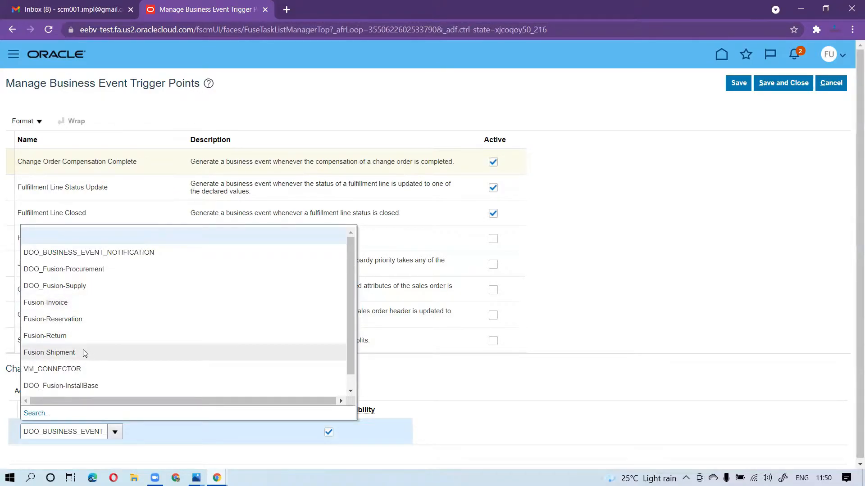
{"action": "left_click", "coordinate": [508, 412]}
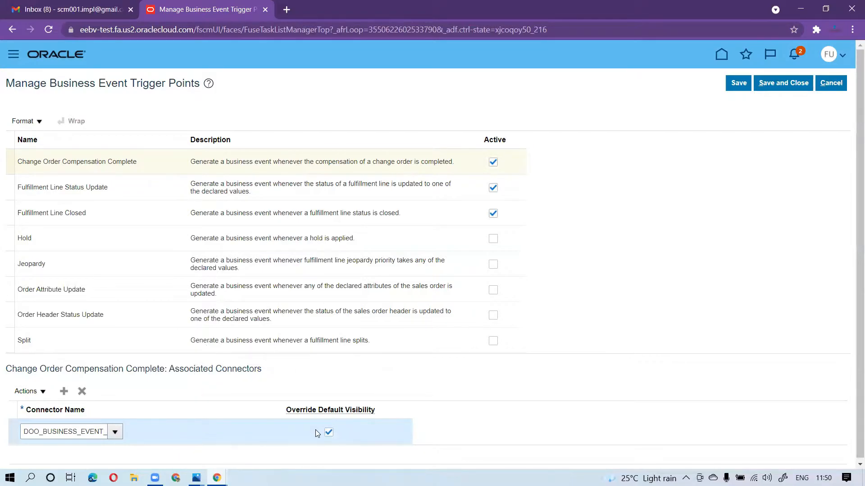
Review the associated connectors of the Fulfillment Line Status Update and Fulfillment Line Closed trigger points
{"action": "left_click", "coordinate": [119, 197]}
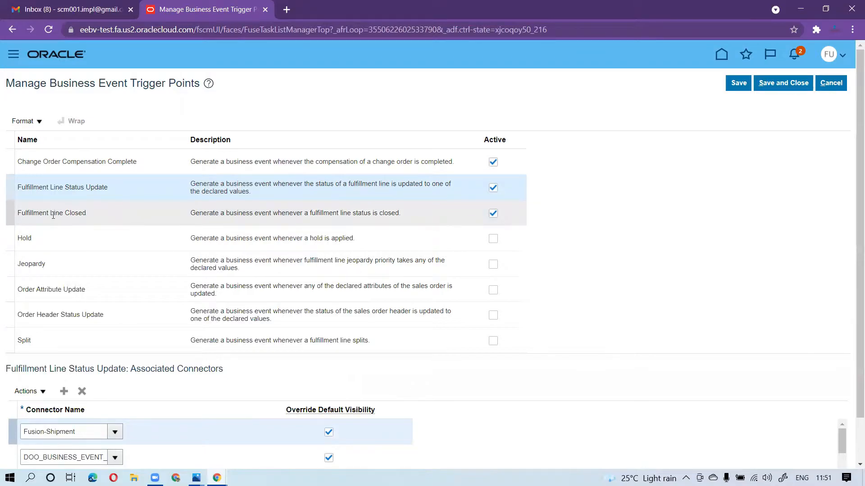
{"action": "left_click", "coordinate": [232, 213]}
{"action": "scroll", "coordinate": [631, 396], "scroll_direction": "down", "scroll_amount": 1}
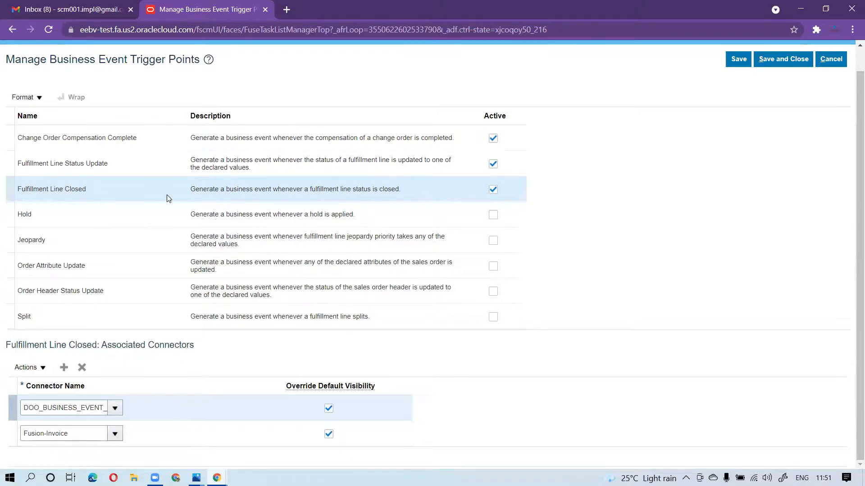
Activate the Hold trigger point and display its associated connectors
{"action": "left_click", "coordinate": [135, 213]}
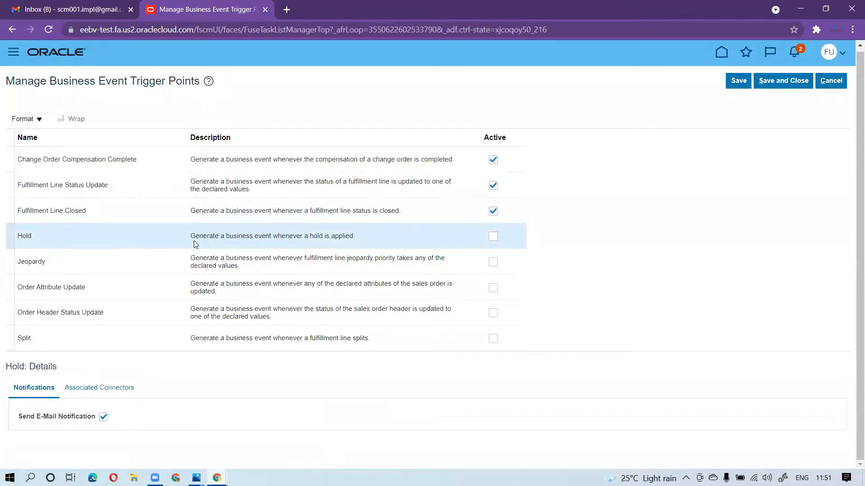
{"action": "left_click", "coordinate": [493, 237]}
{"action": "left_click", "coordinate": [93, 394]}
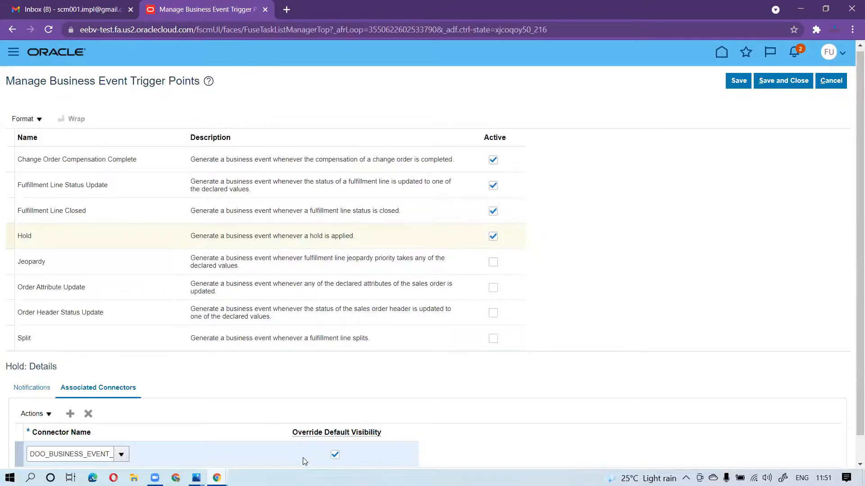
Activate the Jeopardy trigger point and have it raise events for the High, Low and Medium priorities
{"action": "left_click", "coordinate": [111, 256]}
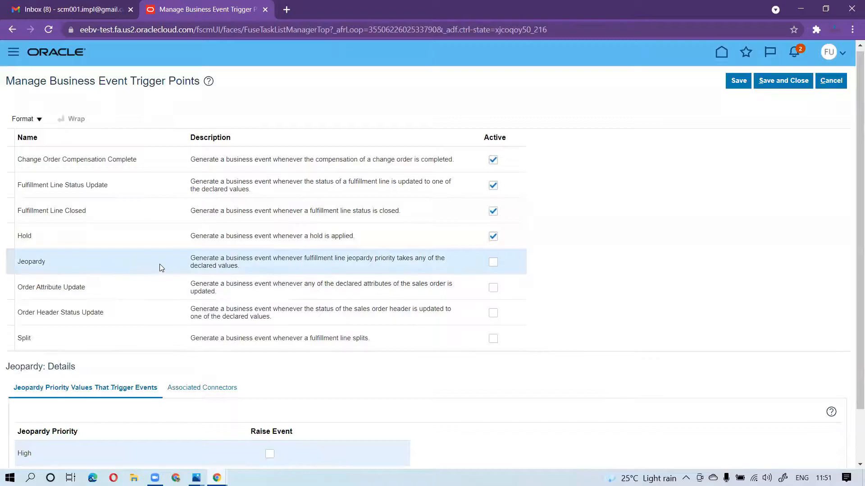
{"action": "left_click", "coordinate": [493, 262]}
{"action": "scroll", "coordinate": [483, 366], "scroll_direction": "down", "scroll_amount": 2}
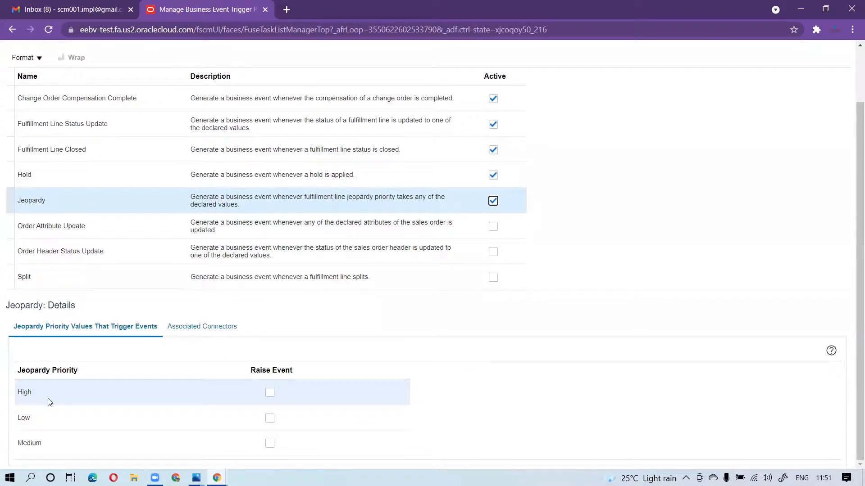
{"action": "left_click", "coordinate": [270, 393]}
{"action": "left_click", "coordinate": [269, 418]}
{"action": "left_click", "coordinate": [270, 445]}
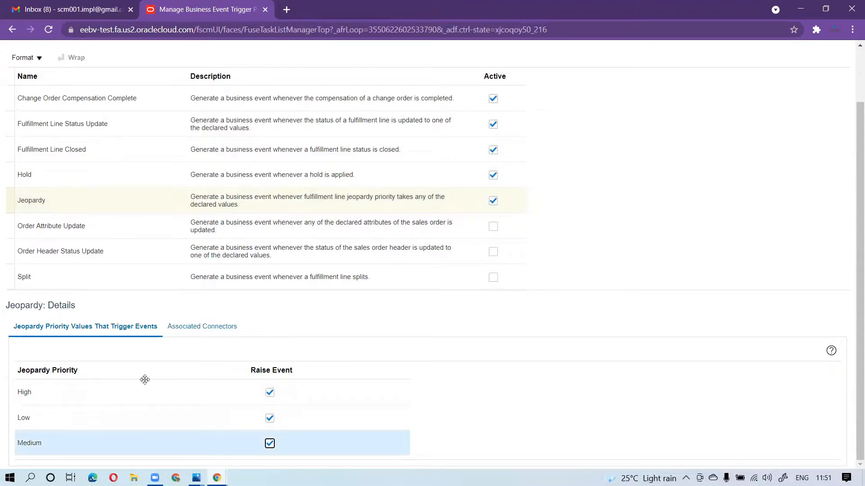
Associate Jeopardy with the DOO_BUSINESS_EVENT_NOTIFICATION connector, override its default visibility, and save the trigger points
{"action": "left_click", "coordinate": [193, 329]}
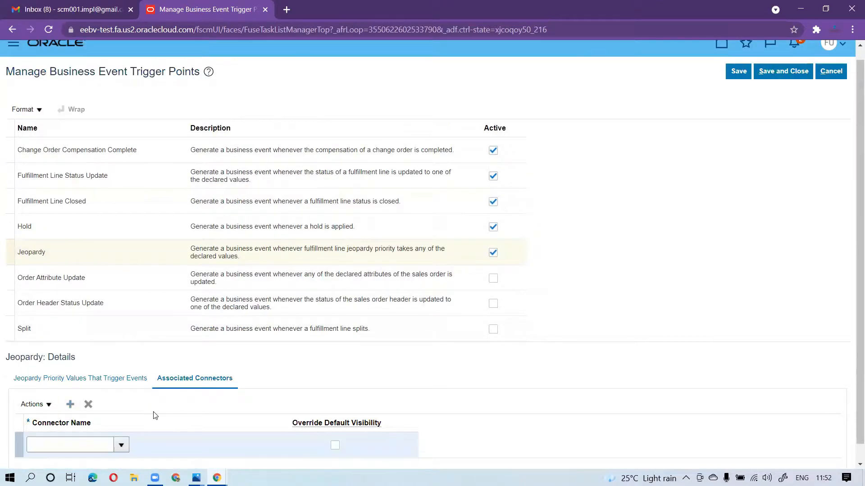
{"action": "scroll", "coordinate": [153, 414], "scroll_direction": "down", "scroll_amount": 1}
{"action": "left_click", "coordinate": [121, 428]}
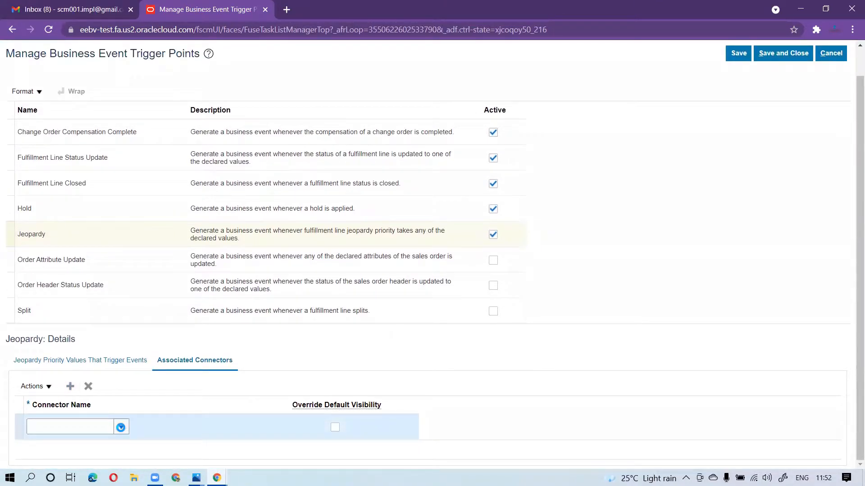
{"action": "left_click", "coordinate": [156, 247]}
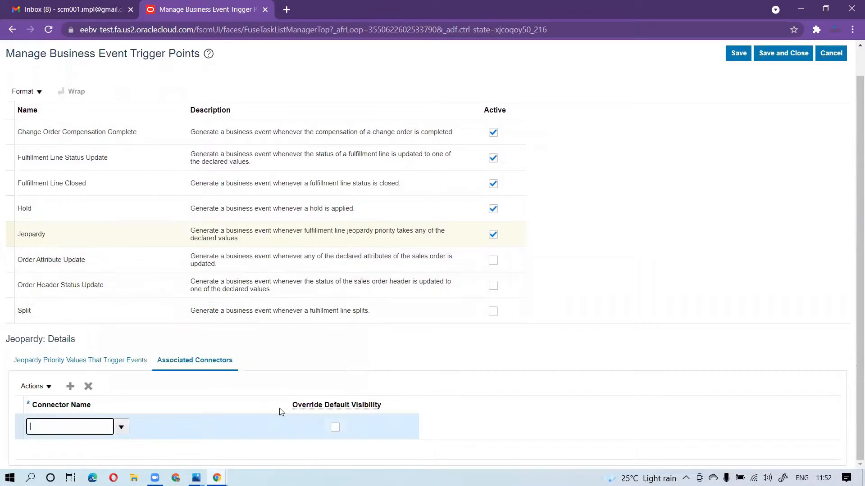
{"action": "left_click", "coordinate": [334, 427]}
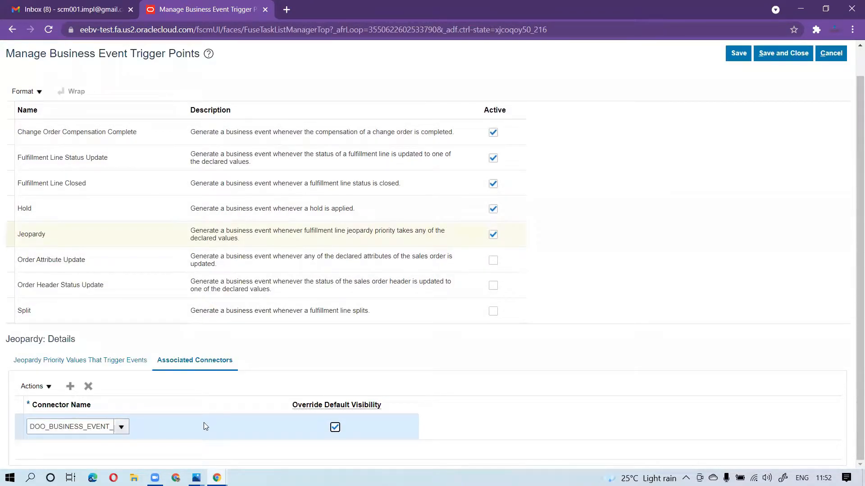
{"action": "left_click", "coordinate": [738, 55]}
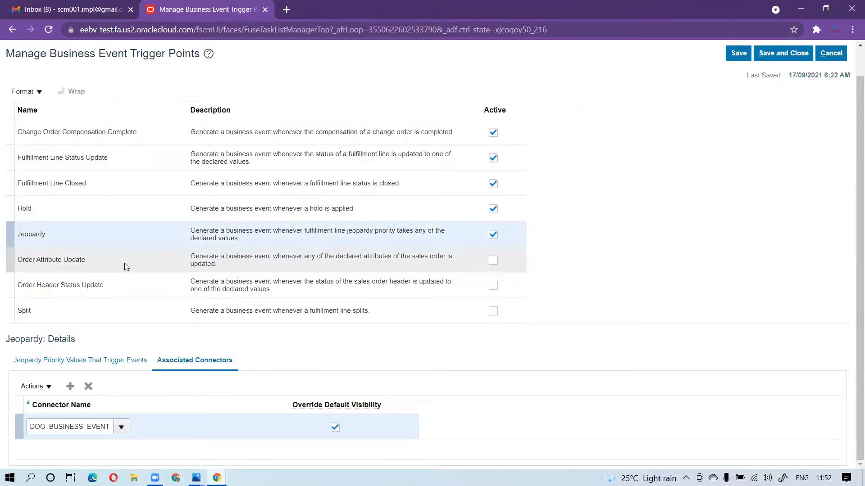
Add the Fulfillment Line attribute Purchase Order to the attributes that trigger events for Order Attribute Update
{"action": "left_click", "coordinate": [148, 273]}
{"action": "left_click", "coordinate": [152, 257]}
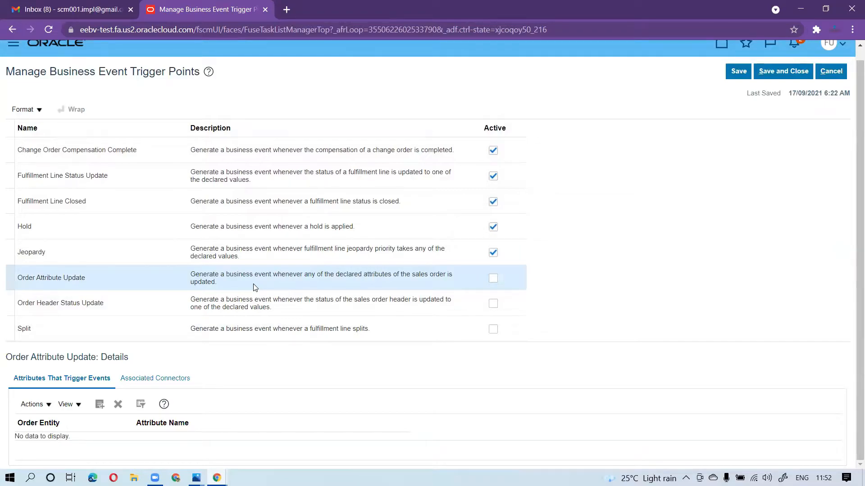
{"action": "left_click", "coordinate": [101, 406]}
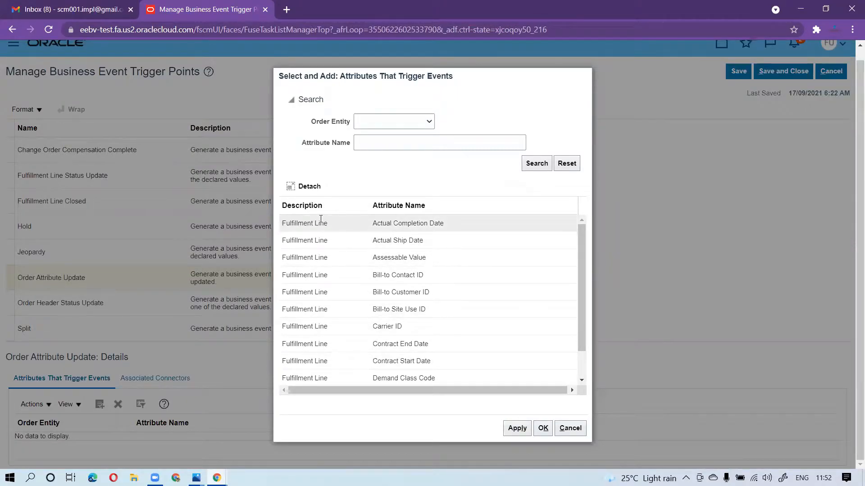
{"action": "left_click", "coordinate": [424, 120]}
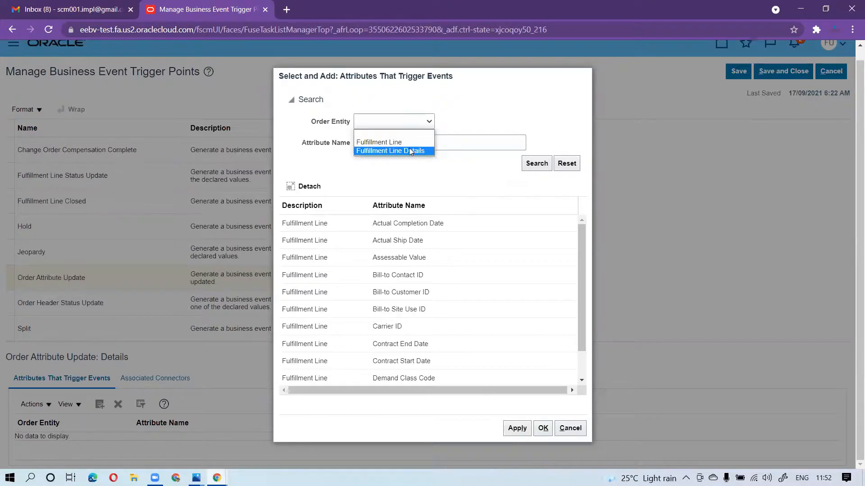
{"action": "left_click", "coordinate": [353, 189]}
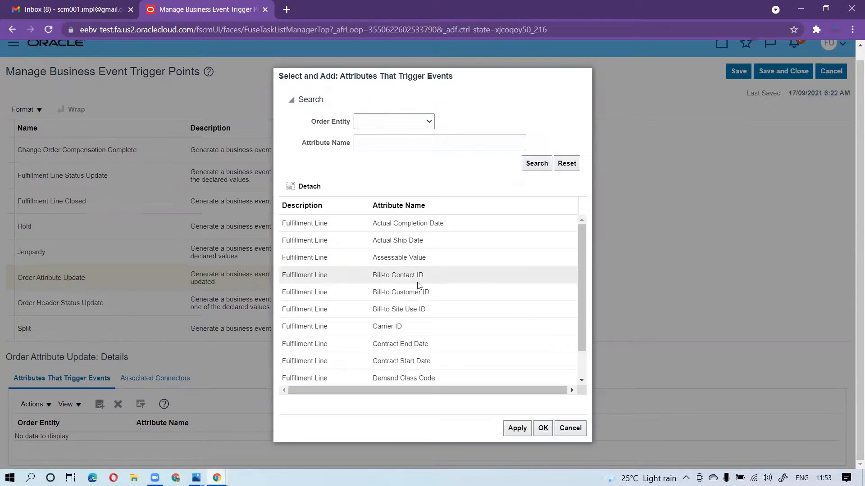
{"action": "scroll", "coordinate": [435, 340], "scroll_direction": "down", "scroll_amount": 2}
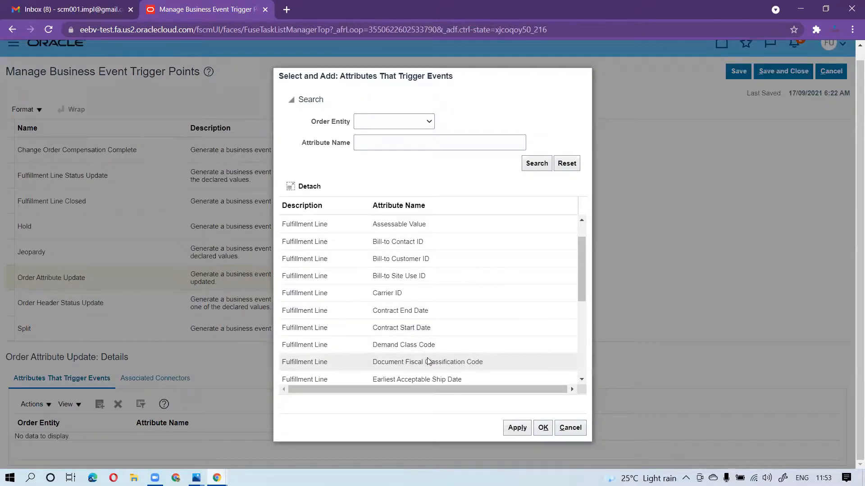
{"action": "scroll", "coordinate": [450, 357], "scroll_direction": "down", "scroll_amount": 3}
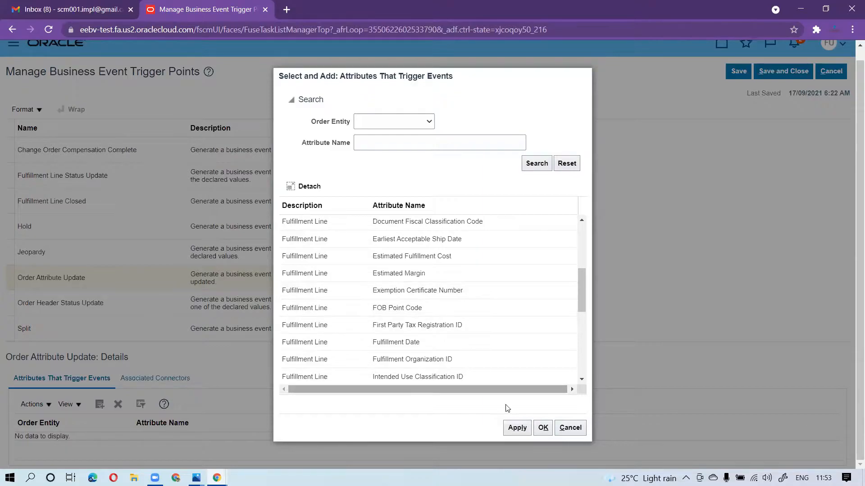
{"action": "scroll", "coordinate": [412, 326], "scroll_direction": "down", "scroll_amount": 1}
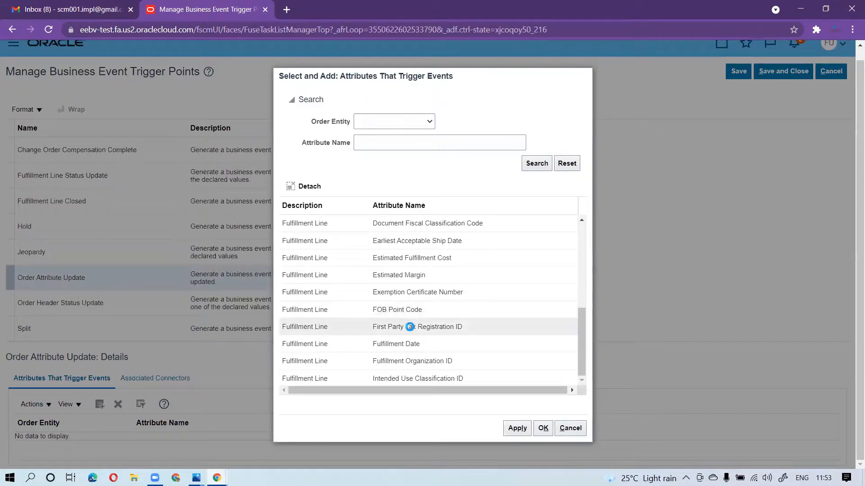
{"action": "scroll", "coordinate": [413, 319], "scroll_direction": "down", "scroll_amount": 2}
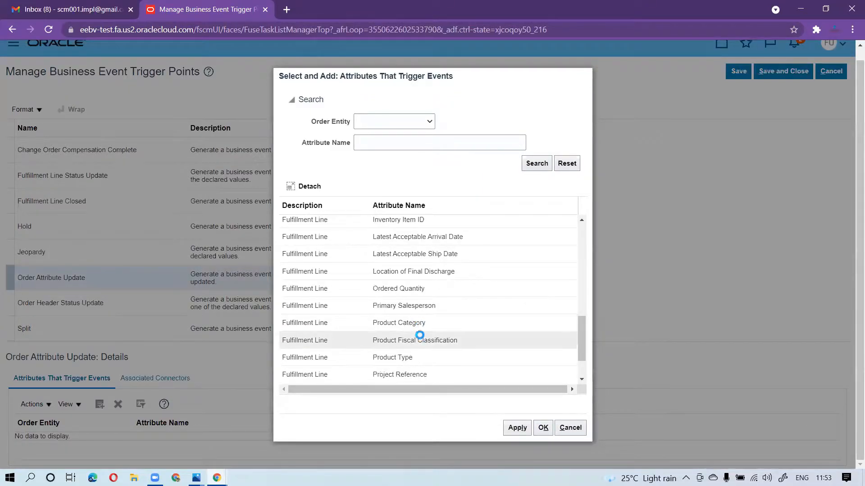
{"action": "scroll", "coordinate": [419, 347], "scroll_direction": "down", "scroll_amount": 1}
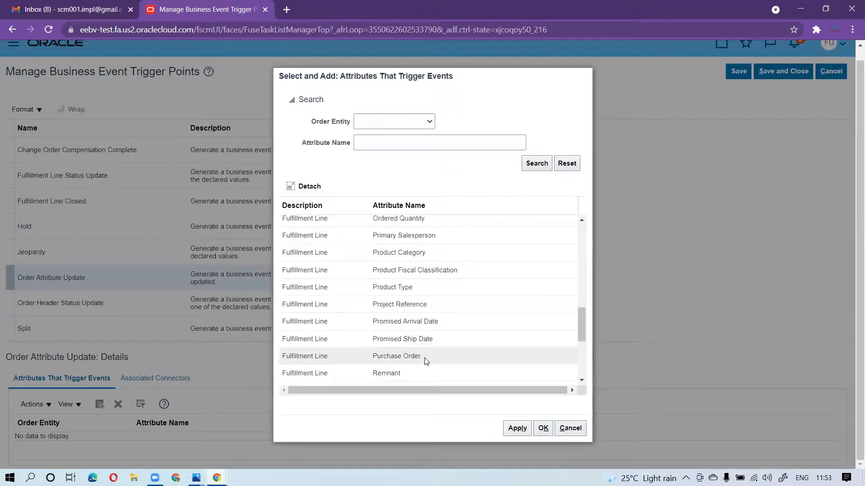
{"action": "left_click", "coordinate": [425, 357]}
{"action": "left_click", "coordinate": [517, 430]}
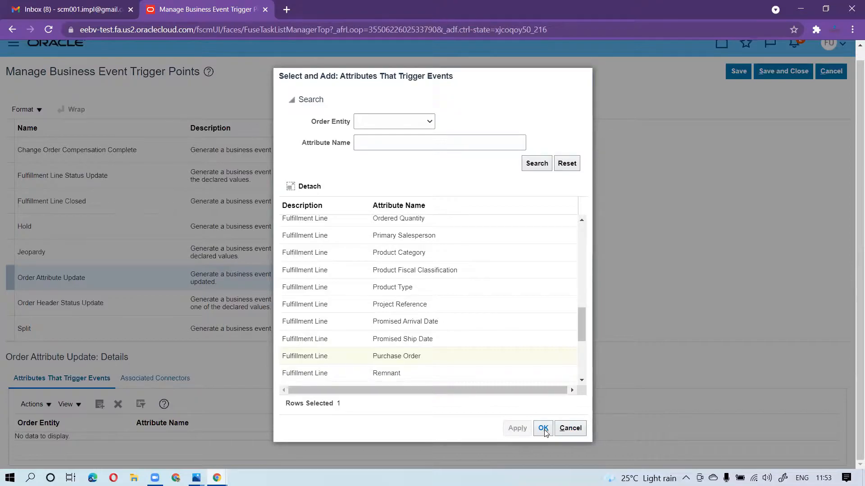
{"action": "left_click", "coordinate": [543, 428]}
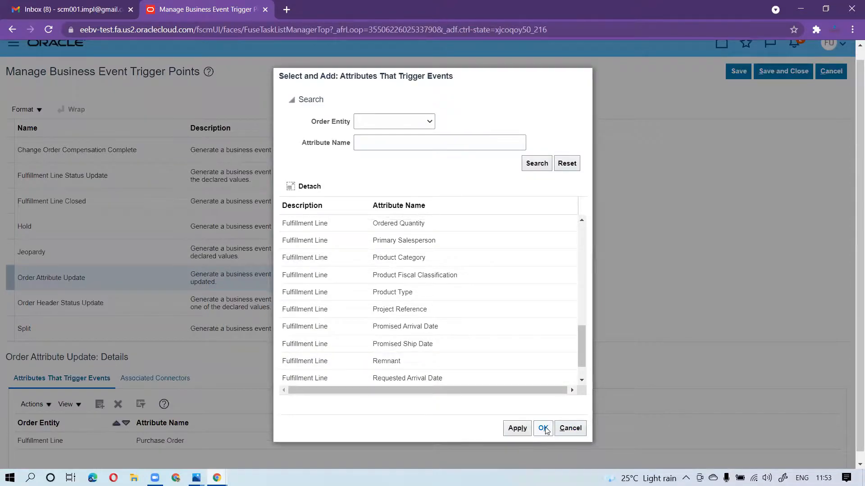
Associate Order Attribute Update with the DOO_BUSINESS_EVENT_NOTIFICATION connector, override its default visibility, and activate the trigger point
{"action": "scroll", "coordinate": [332, 365], "scroll_direction": "down", "scroll_amount": 1}
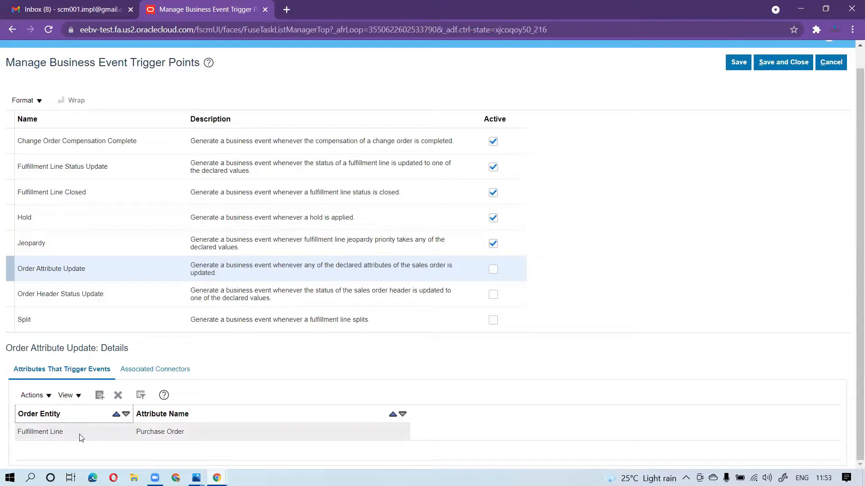
{"action": "left_click", "coordinate": [151, 370]}
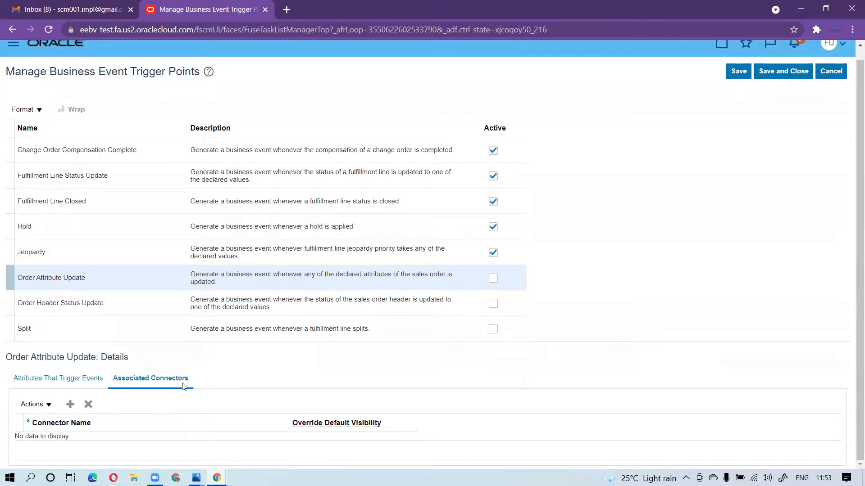
{"action": "left_click", "coordinate": [70, 407]}
{"action": "left_click", "coordinate": [122, 445]}
{"action": "left_click", "coordinate": [96, 245]}
{"action": "left_click", "coordinate": [335, 446]}
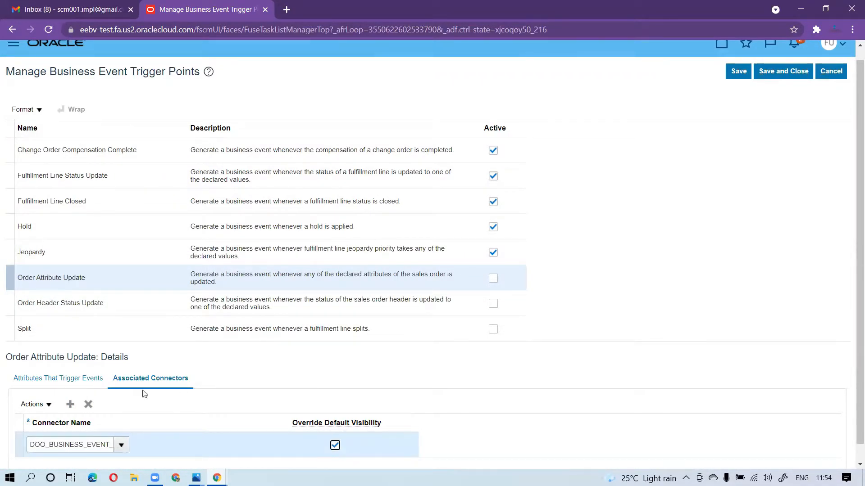
{"action": "left_click", "coordinate": [83, 379]}
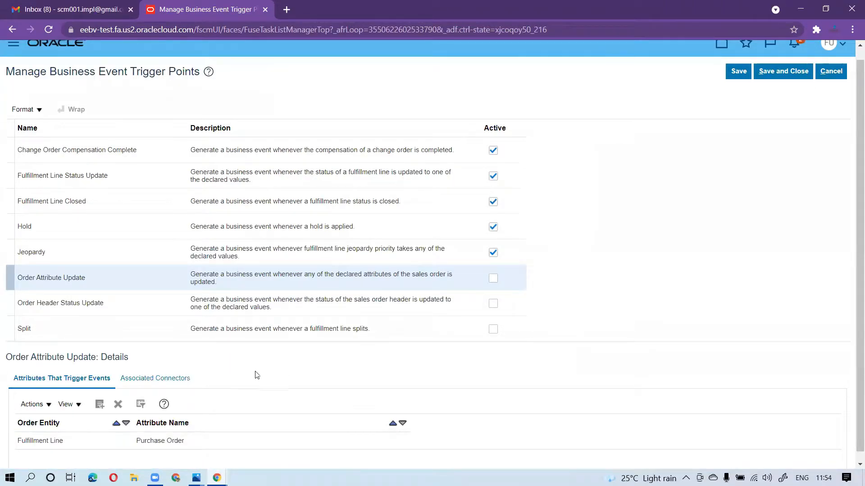
{"action": "left_click", "coordinate": [493, 278]}
Review the status values and connector of Order Header Status Update, activate this trigger point, and save
{"action": "left_click", "coordinate": [114, 301]}
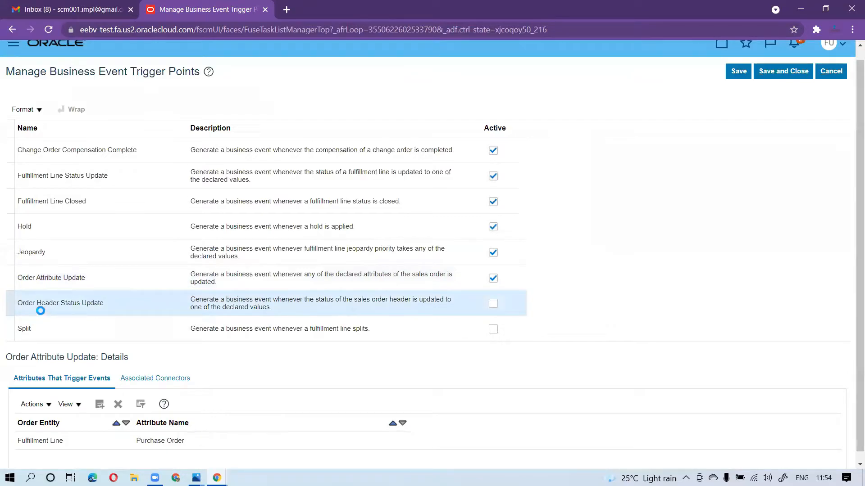
{"action": "scroll", "coordinate": [651, 382], "scroll_direction": "down", "scroll_amount": 2}
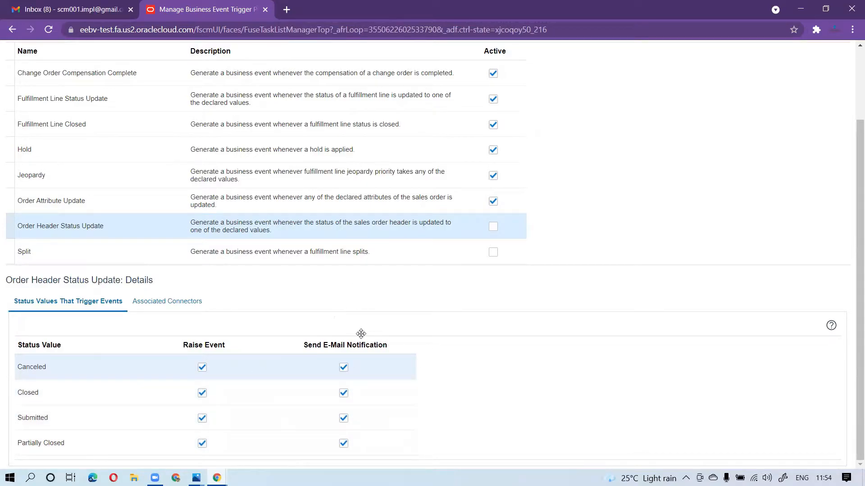
{"action": "left_click", "coordinate": [181, 305]}
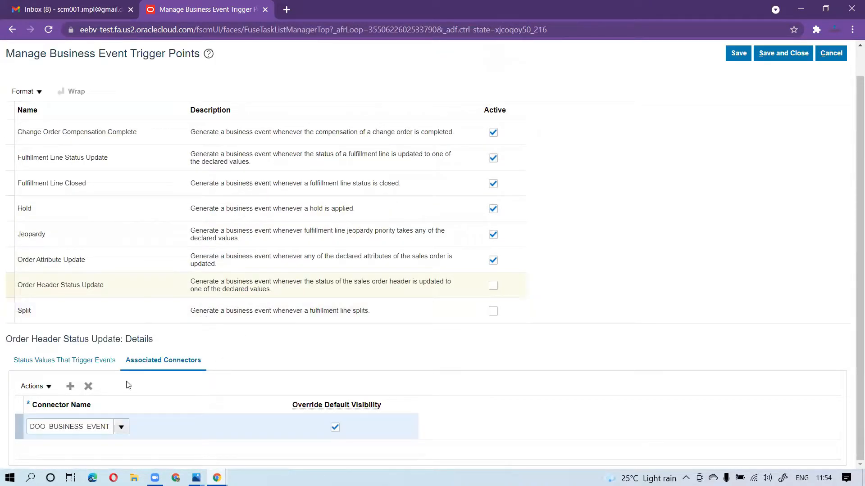
{"action": "left_click", "coordinate": [738, 59]}
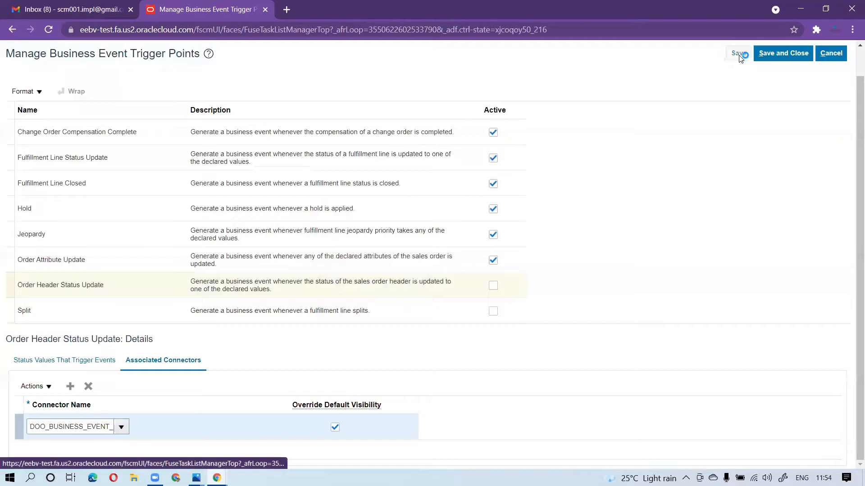
{"action": "left_click", "coordinate": [493, 287]}
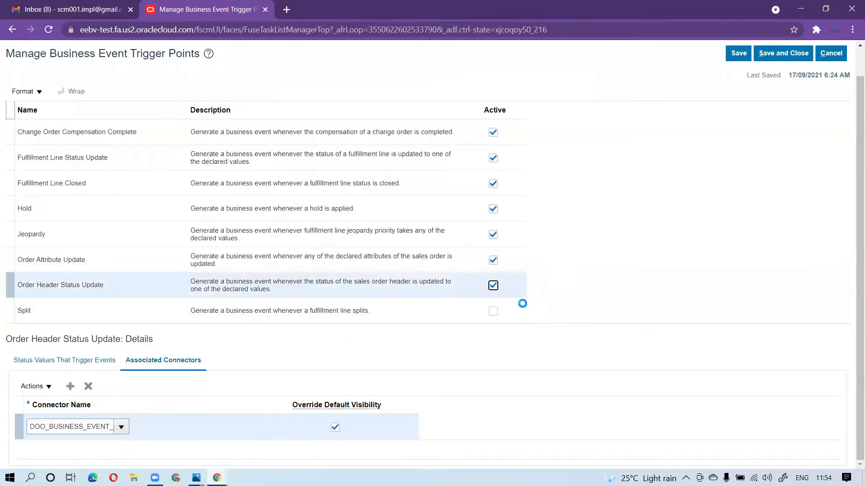
{"action": "left_click", "coordinate": [738, 54]}
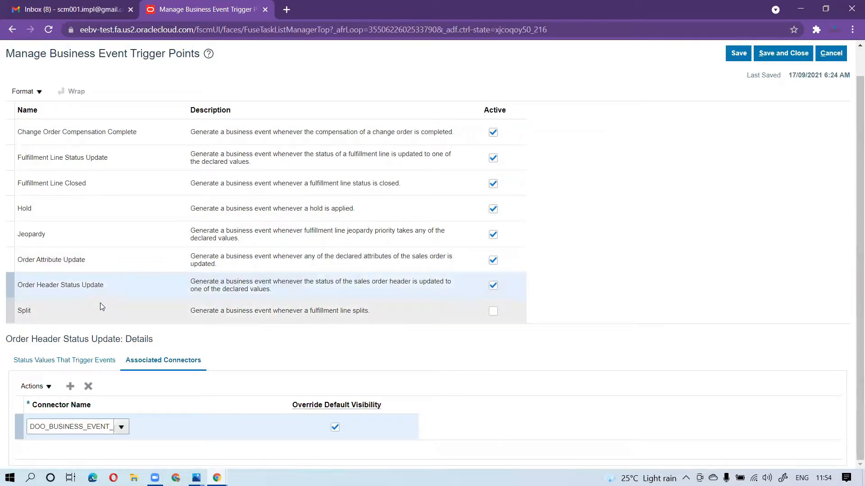
Activate the Split trigger point, then save and close the business event trigger points
{"action": "left_click", "coordinate": [28, 310]}
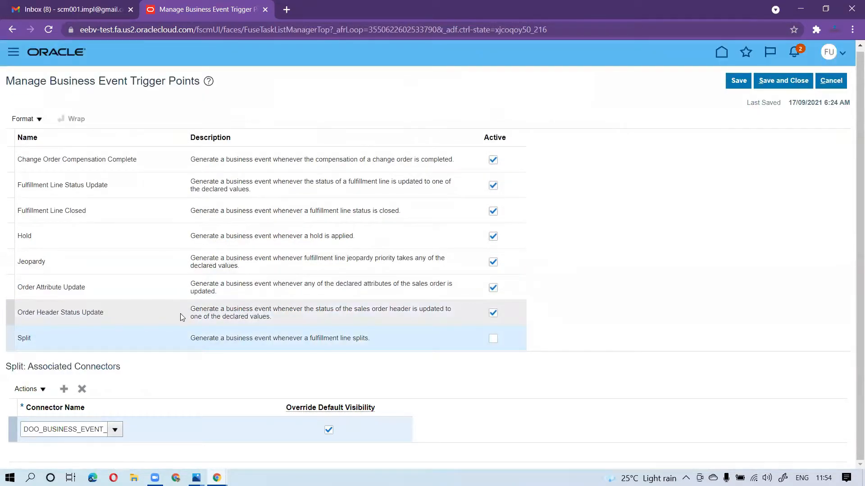
{"action": "left_click", "coordinate": [248, 338]}
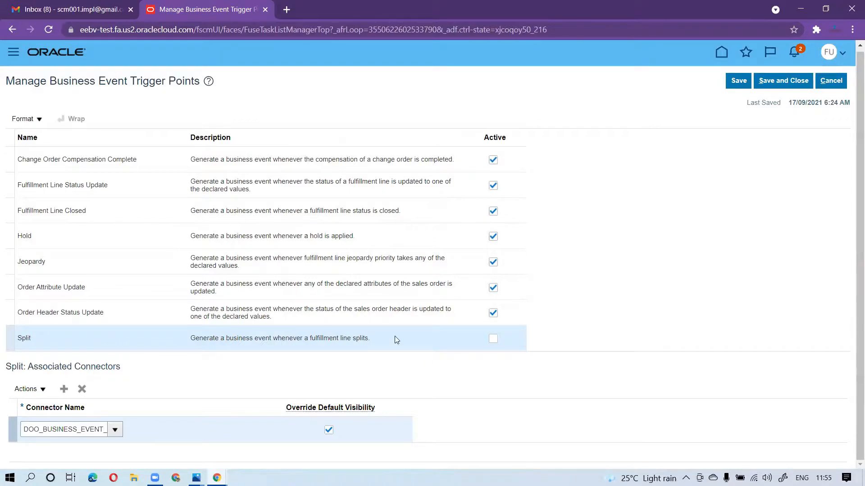
{"action": "left_click", "coordinate": [493, 342]}
{"action": "left_click", "coordinate": [738, 80]}
{"action": "left_click", "coordinate": [738, 82]}
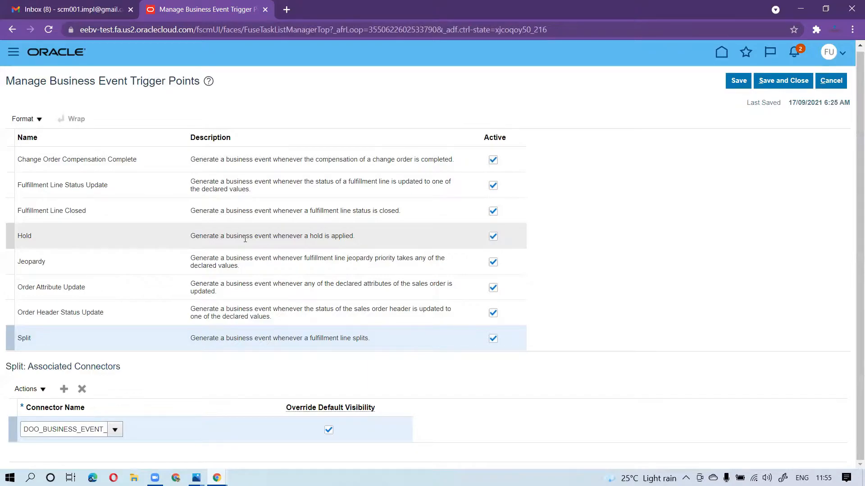
{"action": "left_click", "coordinate": [794, 82]}
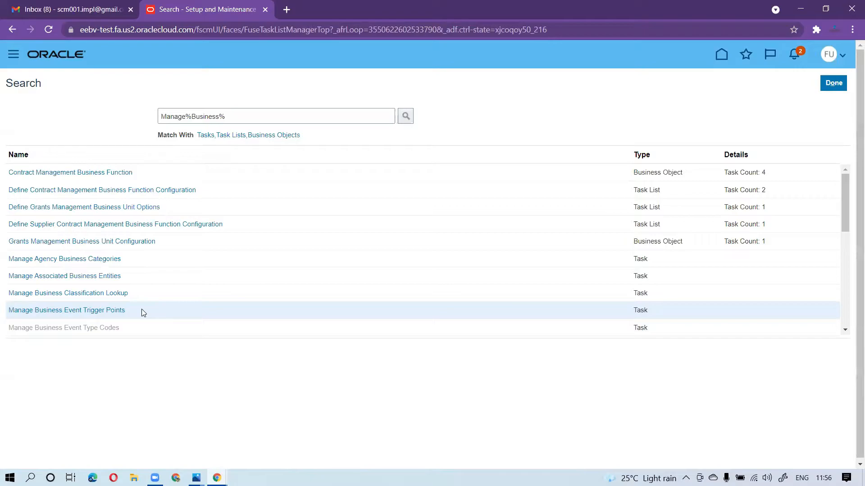
Search the setup tasks for Manage%Orchest% and open Manage Orchestration Process Definitions
{"action": "left_click", "coordinate": [263, 114]}
{"action": "left_click_drag", "start_coordinate": [263, 114], "coordinate": [192, 112]}
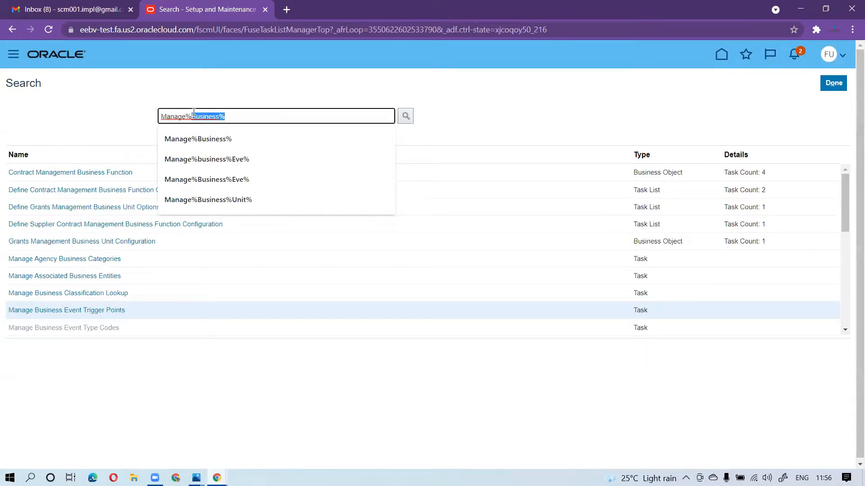
{"action": "type", "text": "Orches"}
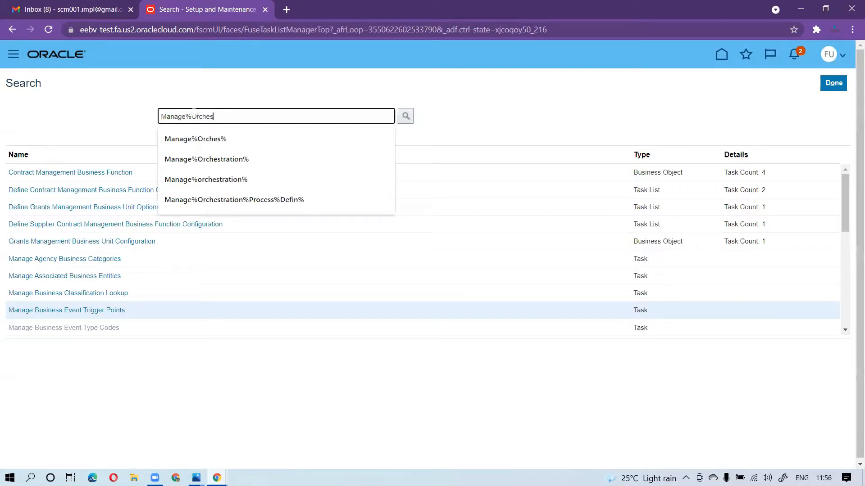
{"action": "type", "text": "t%"}
{"action": "key", "text": "Return"}
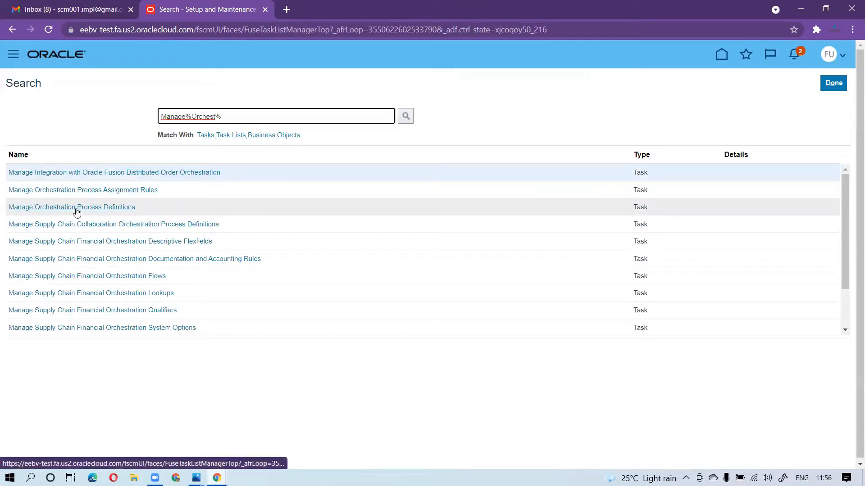
{"action": "left_click", "coordinate": [102, 207]}
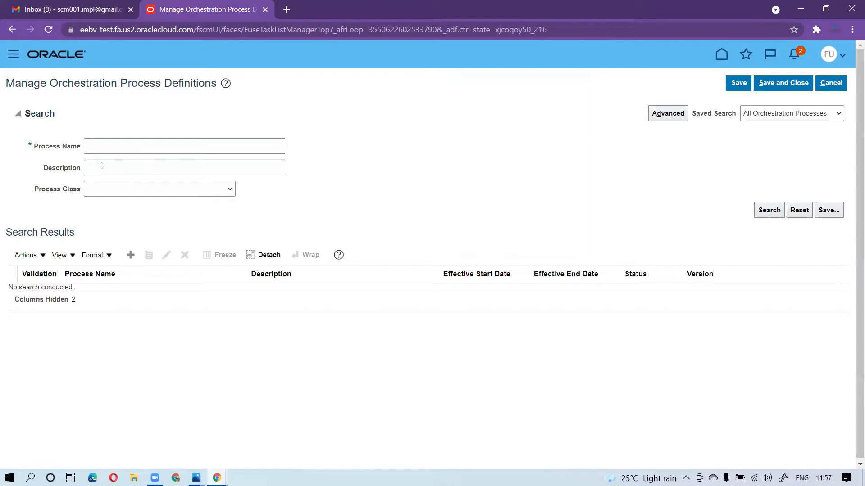
Search for orchestration processes named Ship and duplicate CustomDOO_ShipOrderGenericProcess for editing
{"action": "left_click", "coordinate": [109, 143]}
{"action": "type", "text": "Ship"}
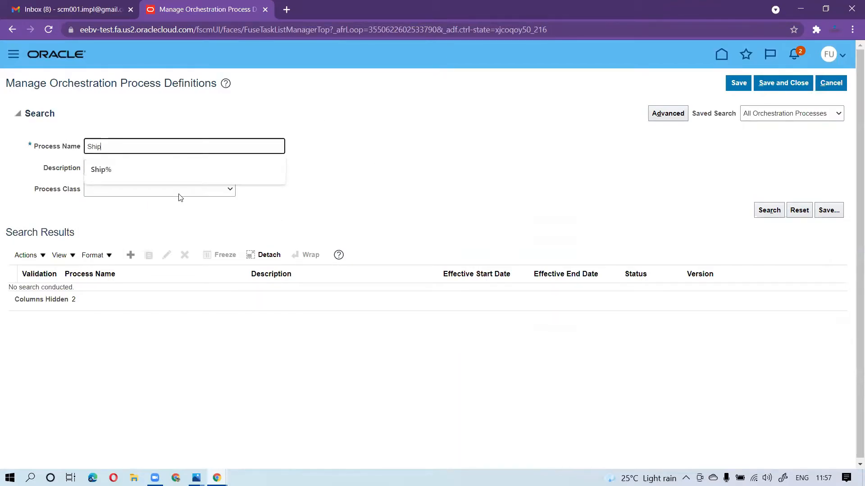
{"action": "key", "text": "Return"}
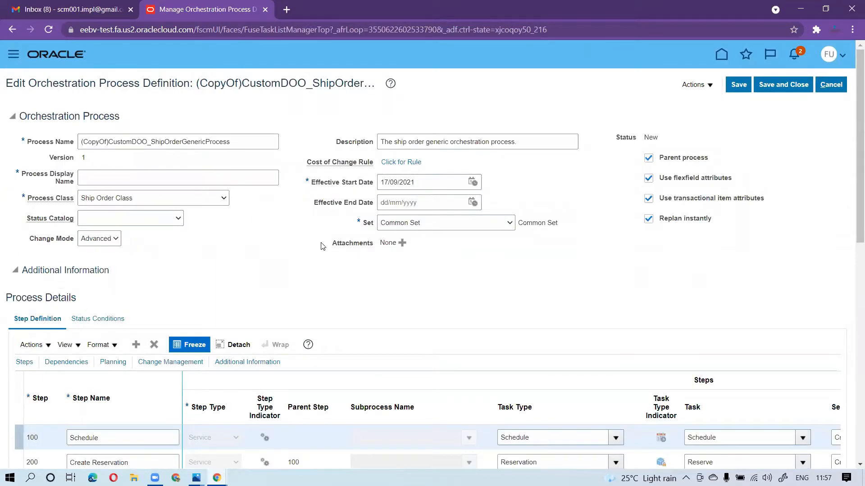
Rename the copied orchestration process as CustomDOO_ShipOrderGenericProcessdemo
{"action": "scroll", "coordinate": [221, 264], "scroll_direction": "down", "scroll_amount": 2}
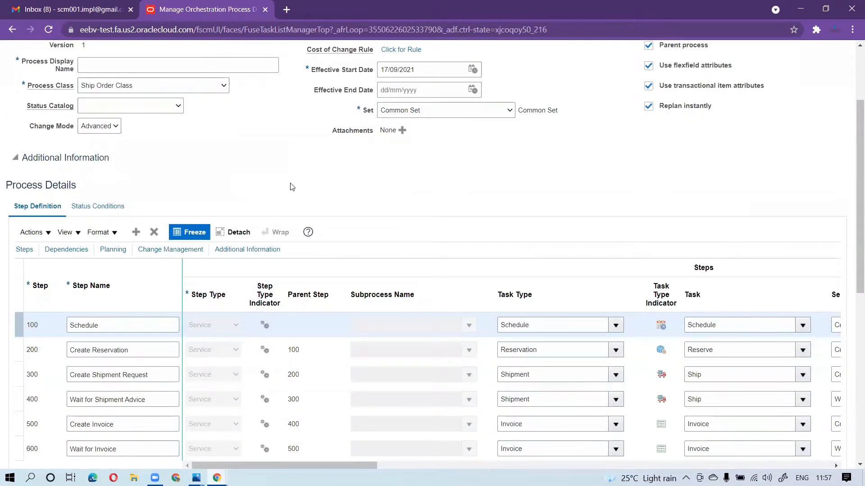
{"action": "scroll", "coordinate": [290, 186], "scroll_direction": "up", "scroll_amount": 2}
{"action": "left_click_drag", "start_coordinate": [109, 142], "coordinate": [72, 141]}
{"action": "key", "text": "BackSpace"}
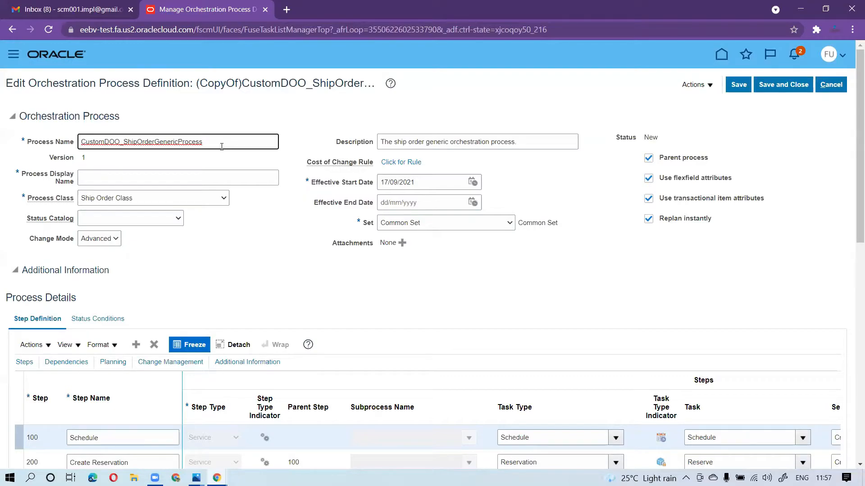
{"action": "type", "text": "demo"}
Copy the process name CustomDOO_ShipOrderGenericProcessdemo into the process display name and save the definition
{"action": "left_click_drag", "start_coordinate": [222, 147], "coordinate": [42, 141]}
{"action": "key", "text": "ctrl+c"}
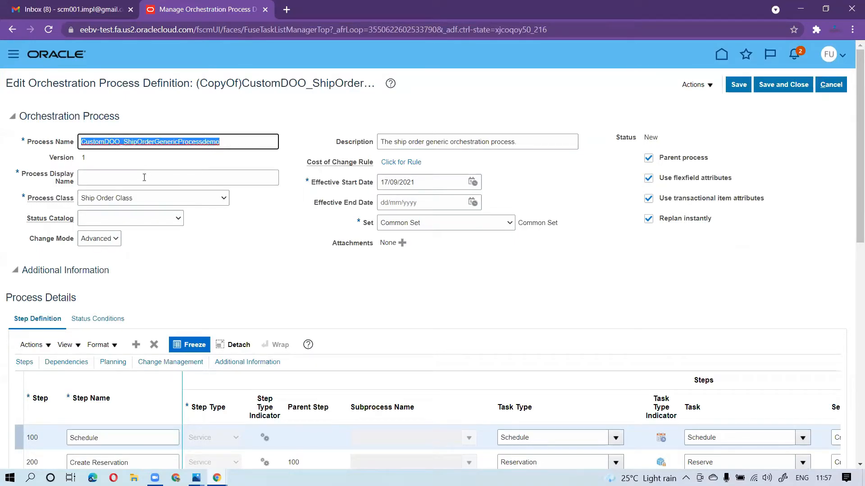
{"action": "left_click", "coordinate": [148, 177]}
{"action": "key", "text": "ctrl+v"}
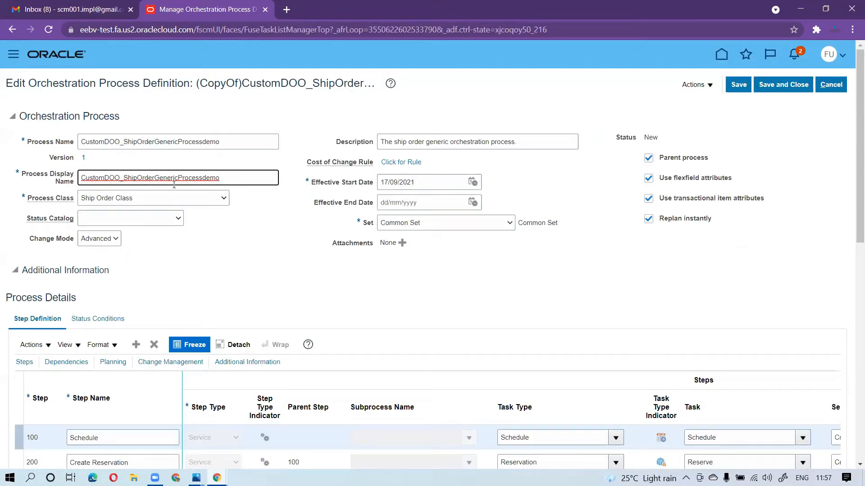
{"action": "left_click", "coordinate": [738, 85]}
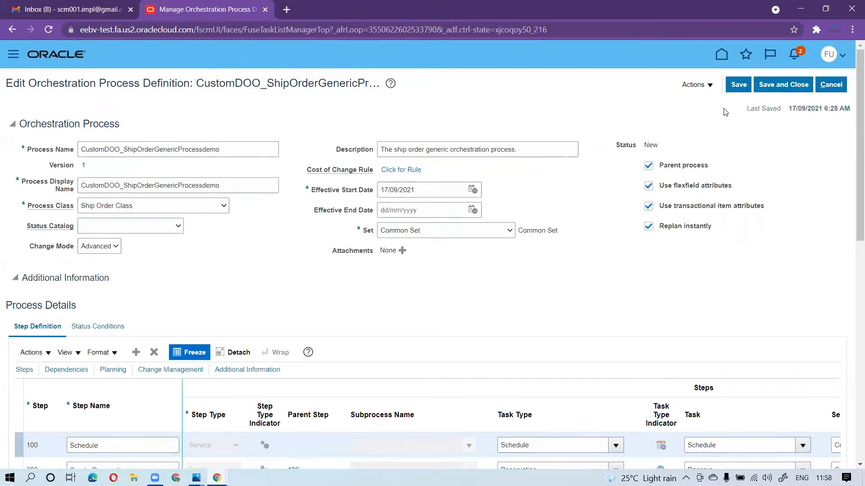
Open the status rule set of the Default fulfillment line status category for editing, agreeing to save the changes
{"action": "scroll", "coordinate": [252, 243], "scroll_direction": "down", "scroll_amount": 3}
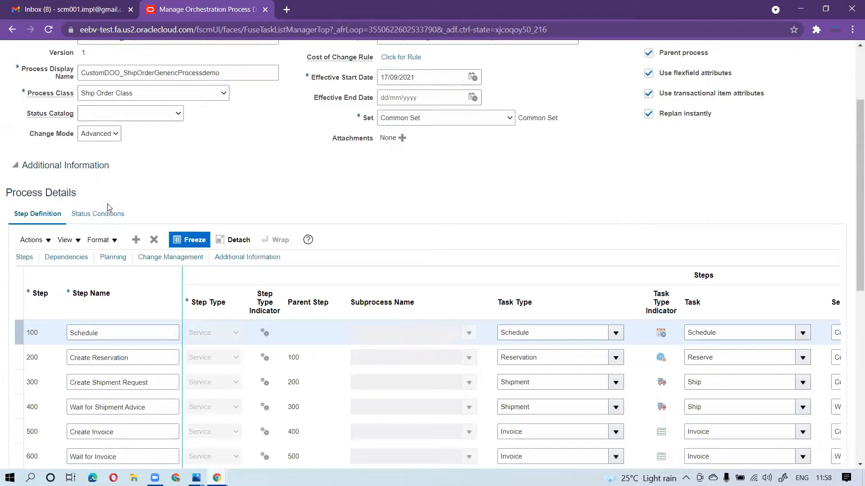
{"action": "left_click", "coordinate": [100, 214]}
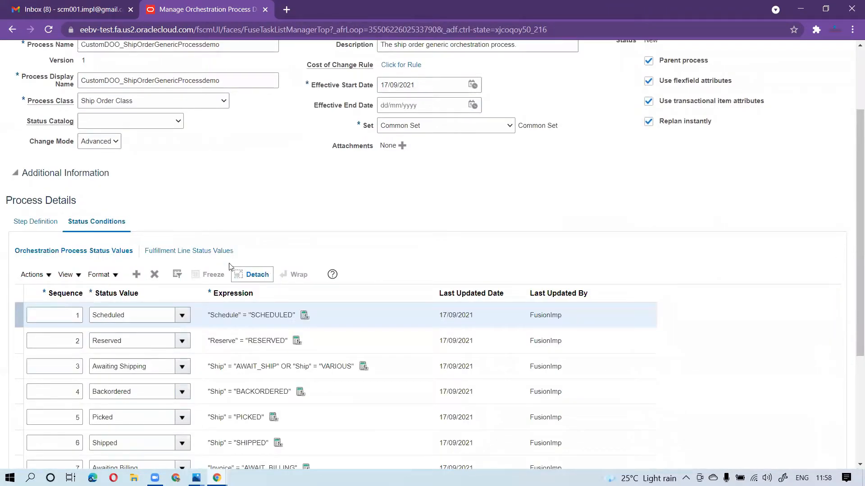
{"action": "left_click", "coordinate": [186, 253]}
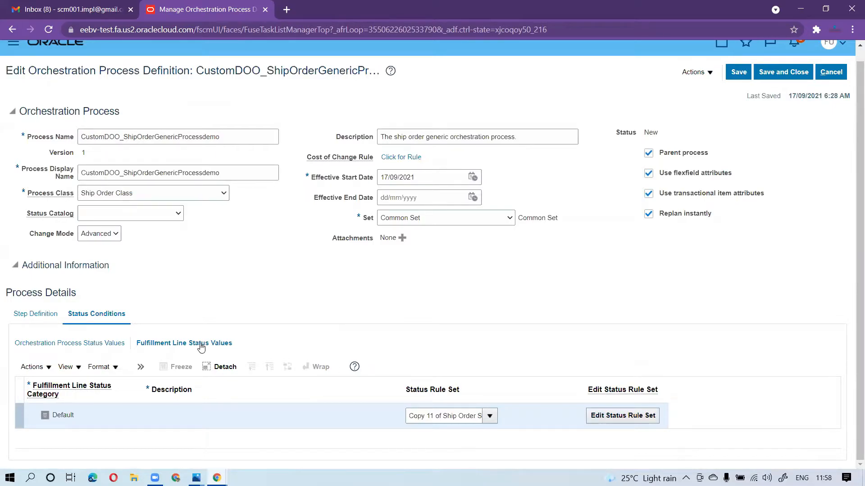
{"action": "left_click", "coordinate": [623, 418]}
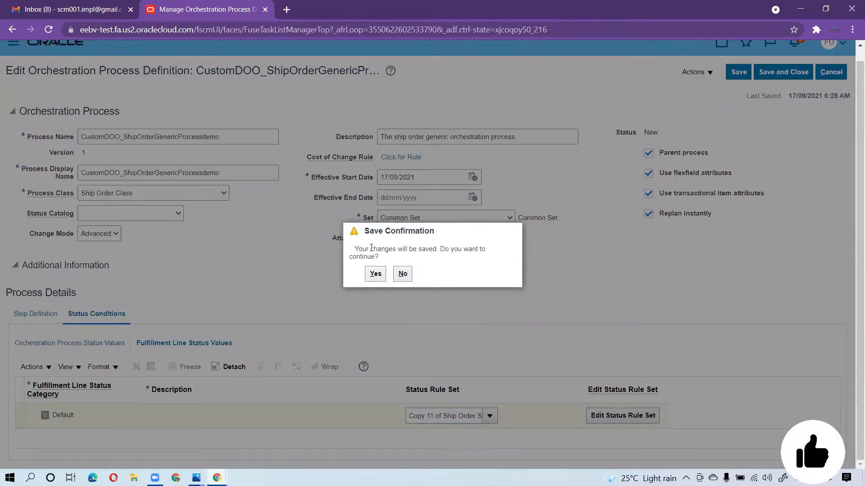
{"action": "left_click", "coordinate": [377, 274]}
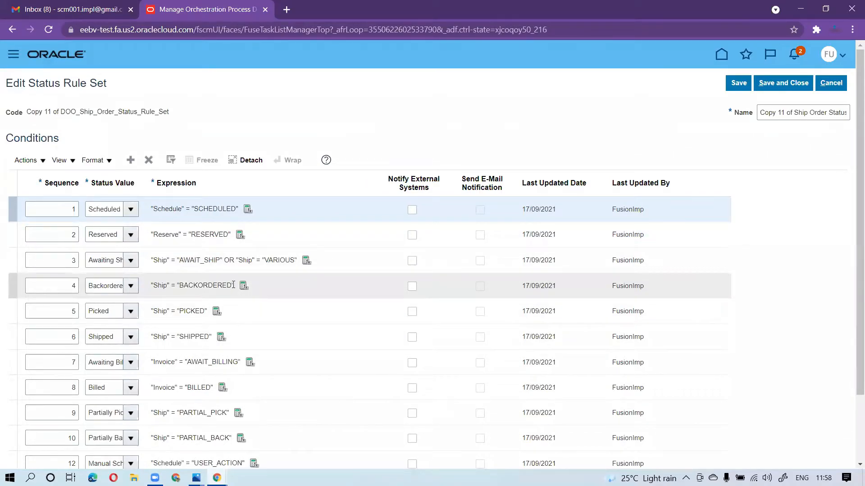
Enable external system notification and e-mail notification for the Scheduled status condition in the rule set
{"action": "scroll", "coordinate": [310, 397], "scroll_direction": "down", "scroll_amount": 1}
{"action": "scroll", "coordinate": [310, 397], "scroll_direction": "down", "scroll_amount": 1}
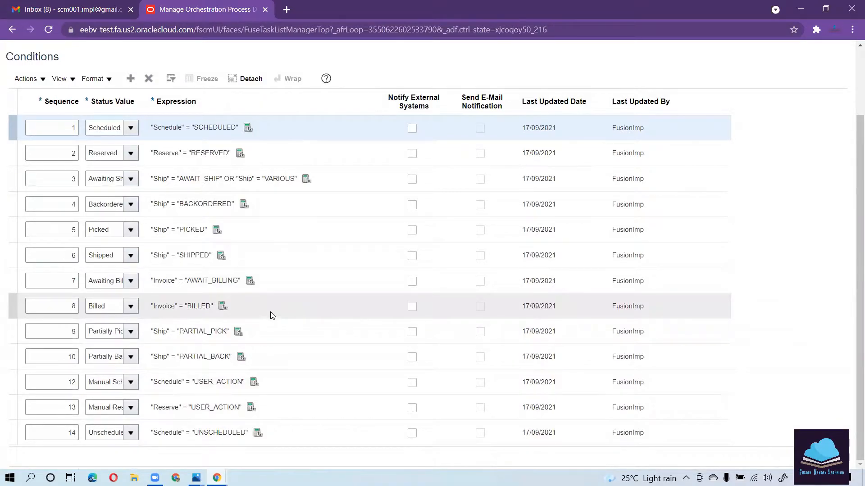
{"action": "scroll", "coordinate": [360, 100], "scroll_direction": "up", "scroll_amount": 2}
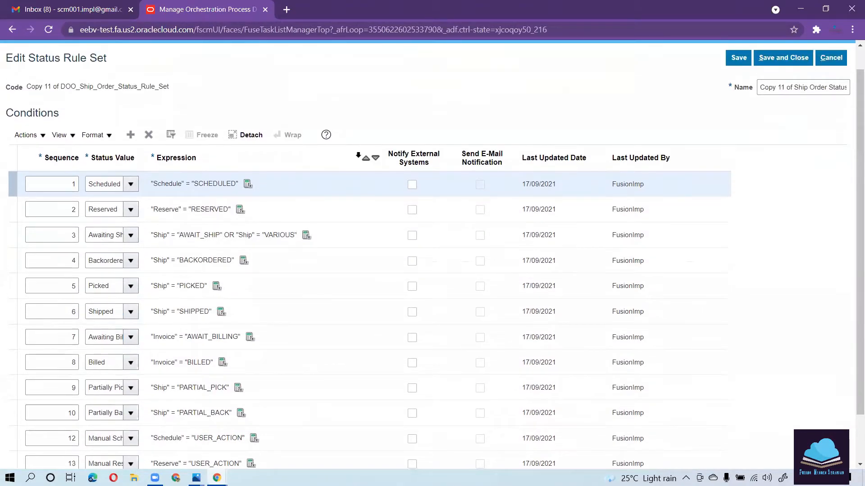
{"action": "left_click", "coordinate": [412, 184]}
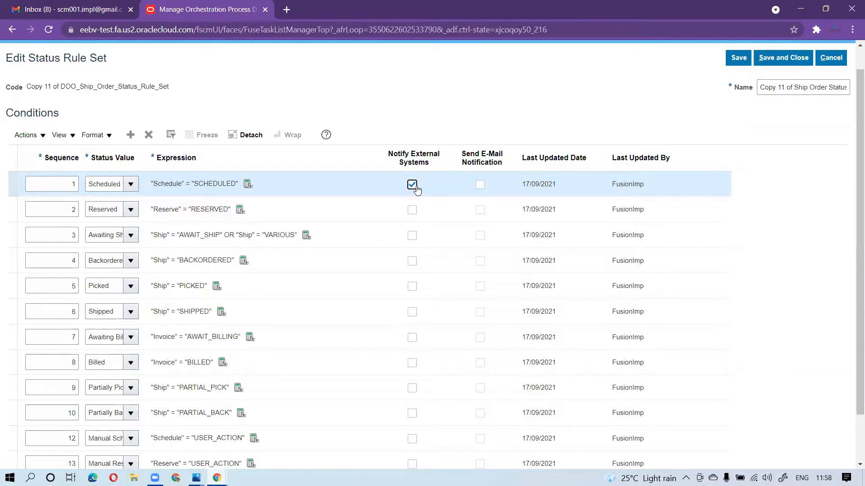
{"action": "left_click", "coordinate": [480, 185]}
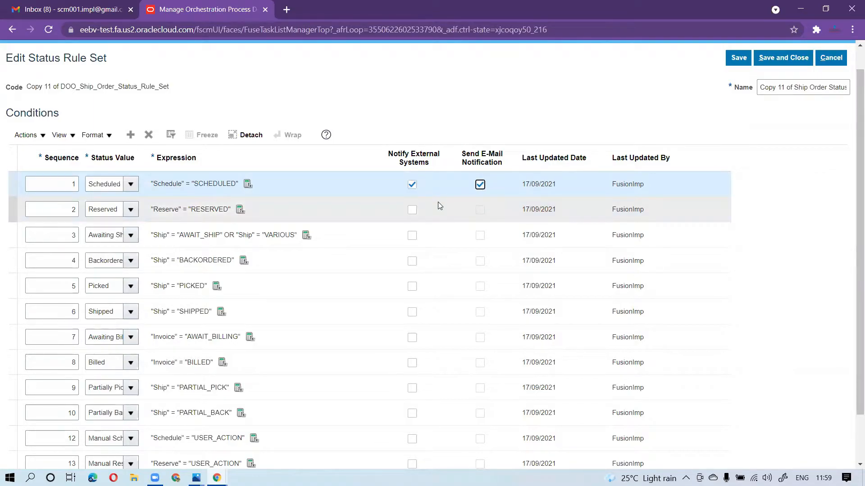
Enable external system notification for the rule set conditions with sequences 2 to 13, from Reserved through the reserve user action
{"action": "left_click", "coordinate": [412, 210]}
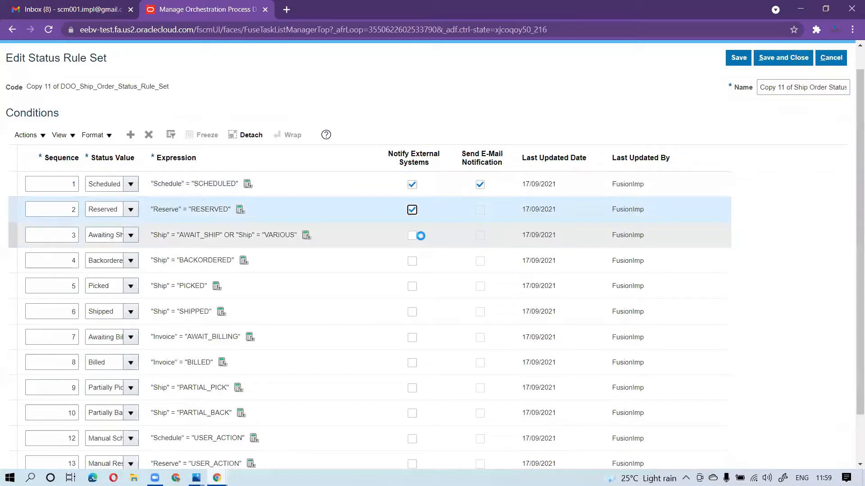
{"action": "left_click", "coordinate": [412, 236]}
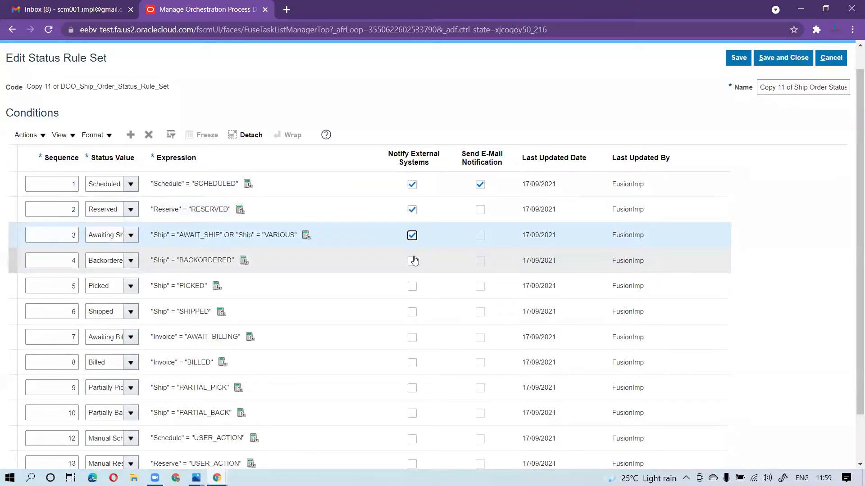
{"action": "left_click", "coordinate": [413, 261]}
{"action": "left_click", "coordinate": [411, 287]}
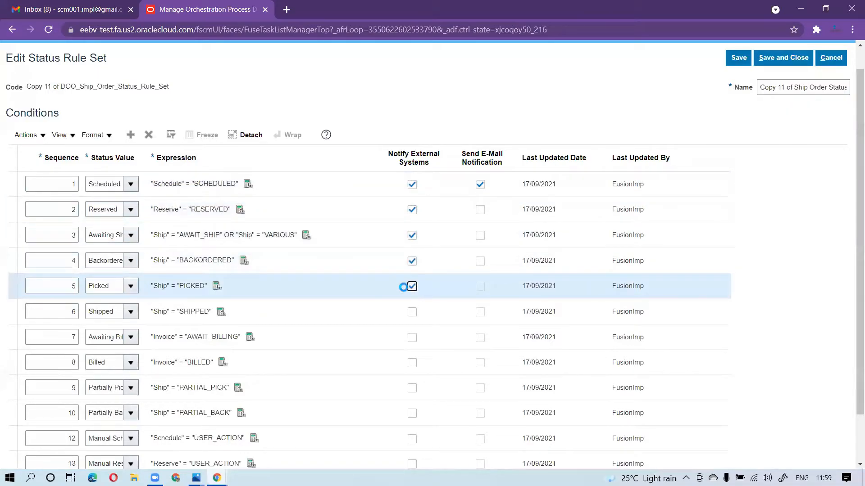
{"action": "left_click", "coordinate": [413, 312]}
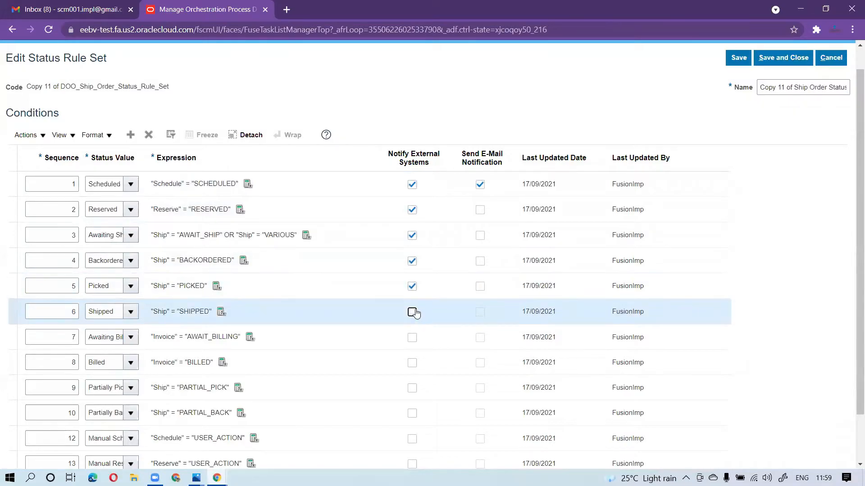
{"action": "left_click", "coordinate": [414, 338]}
{"action": "left_click", "coordinate": [413, 363]}
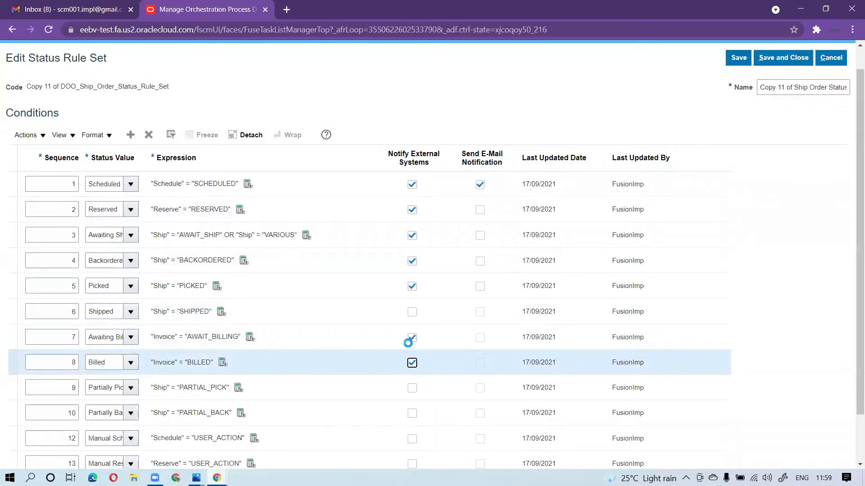
{"action": "left_click", "coordinate": [412, 312]}
{"action": "left_click", "coordinate": [412, 388]}
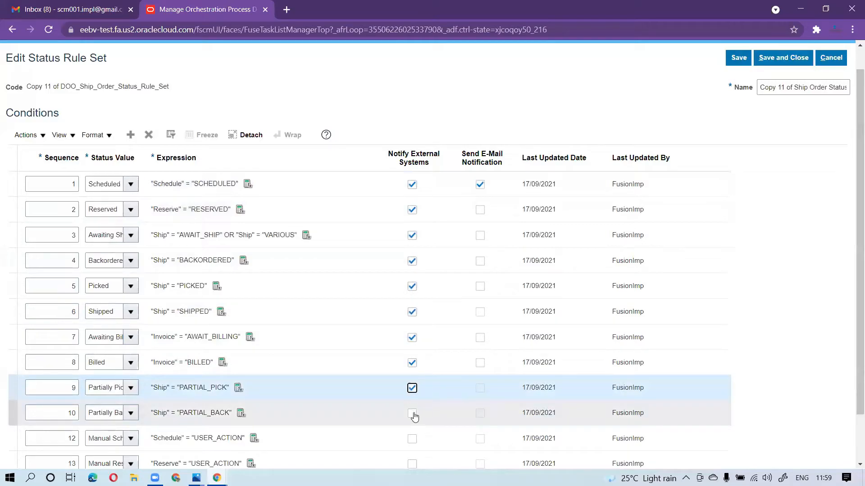
{"action": "left_click", "coordinate": [412, 414]}
{"action": "left_click", "coordinate": [413, 439]}
{"action": "left_click", "coordinate": [414, 464]}
{"action": "left_click", "coordinate": [412, 464]}
{"action": "left_click", "coordinate": [411, 439]}
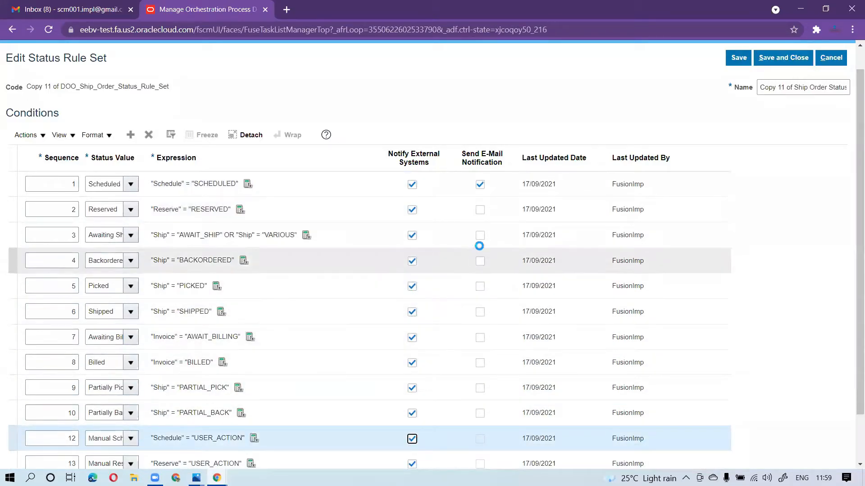
Enable e-mail notification for the rule set conditions with sequences 2 to 13, from Reserved through the reserve user action
{"action": "left_click", "coordinate": [480, 210]}
{"action": "left_click", "coordinate": [479, 236]}
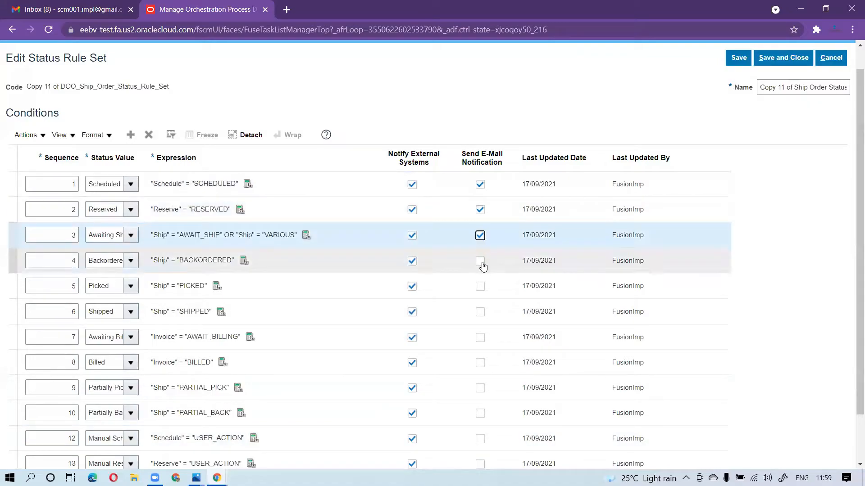
{"action": "left_click", "coordinate": [480, 262]}
{"action": "left_click", "coordinate": [481, 287]}
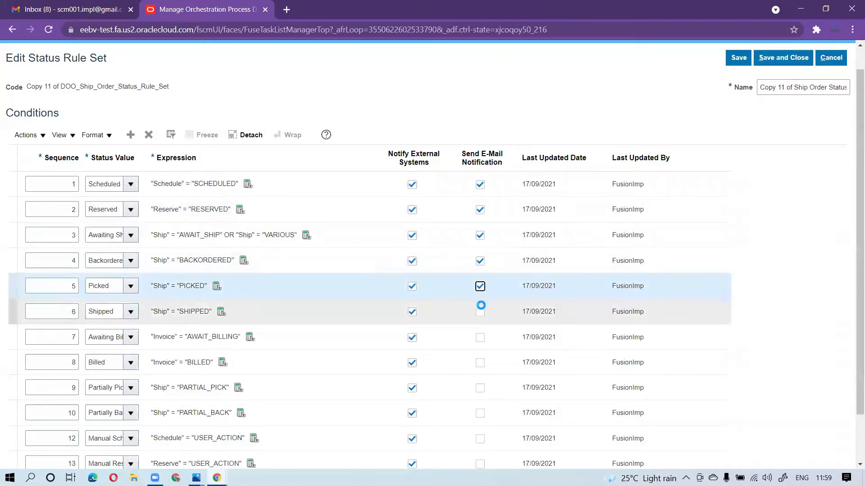
{"action": "left_click", "coordinate": [480, 311]}
{"action": "left_click", "coordinate": [480, 337]}
{"action": "scroll", "coordinate": [522, 360], "scroll_direction": "down", "scroll_amount": 1}
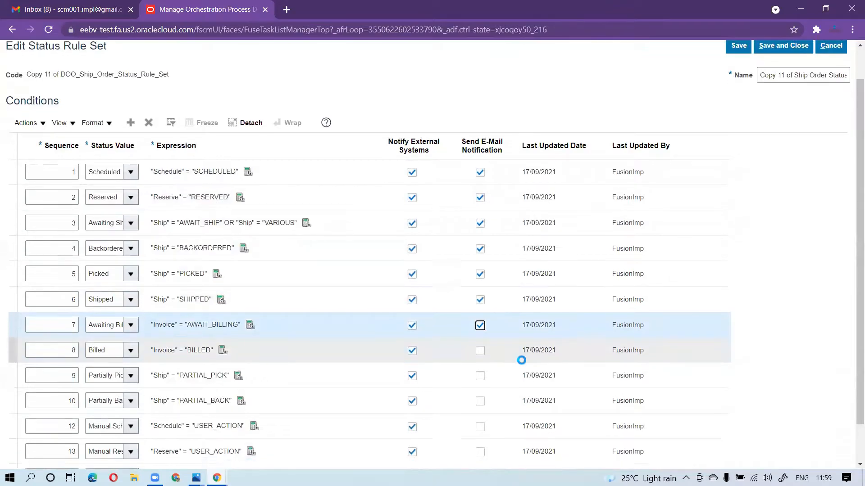
{"action": "scroll", "coordinate": [521, 360], "scroll_direction": "down", "scroll_amount": 1}
{"action": "left_click", "coordinate": [480, 307]}
{"action": "left_click", "coordinate": [480, 332]}
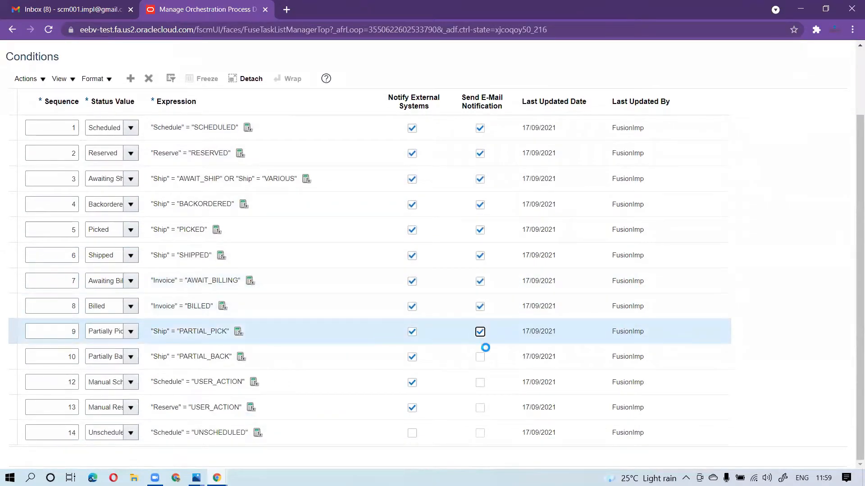
{"action": "left_click", "coordinate": [480, 357]}
{"action": "left_click", "coordinate": [480, 382]}
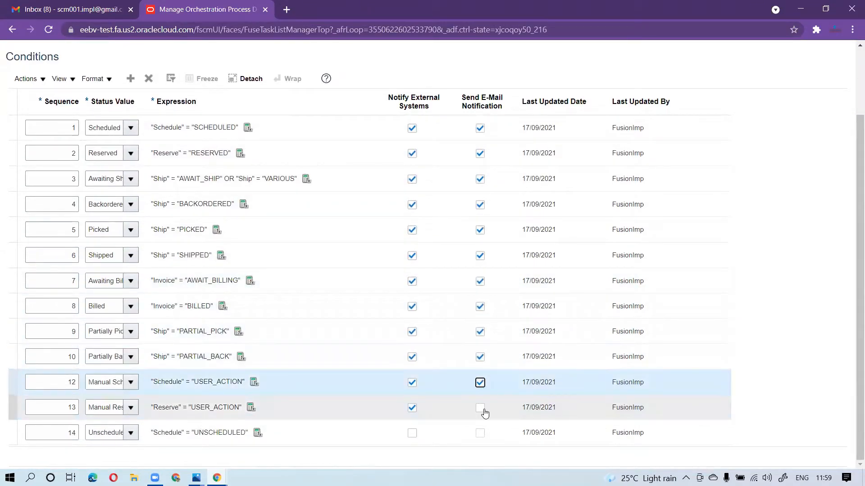
{"action": "left_click", "coordinate": [481, 410]}
Enable external system notification and e-mail notification for the UNSCHEDULED condition with sequence 14
{"action": "left_click", "coordinate": [412, 434]}
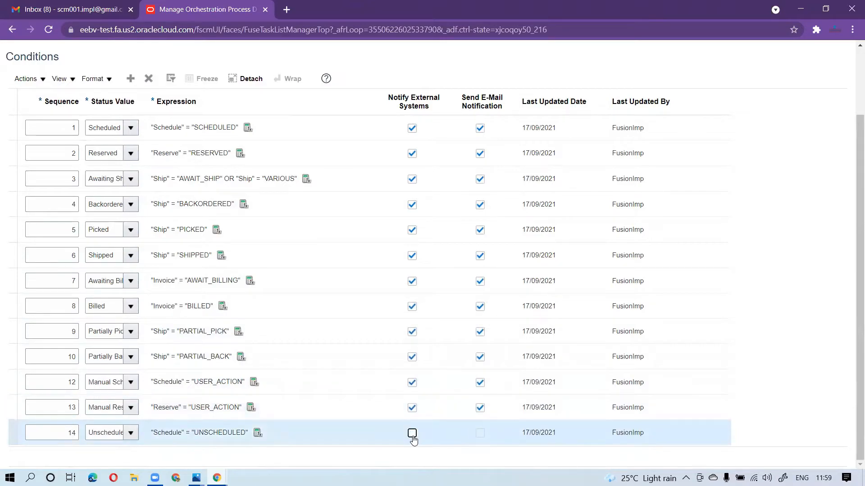
{"action": "left_click", "coordinate": [412, 435]}
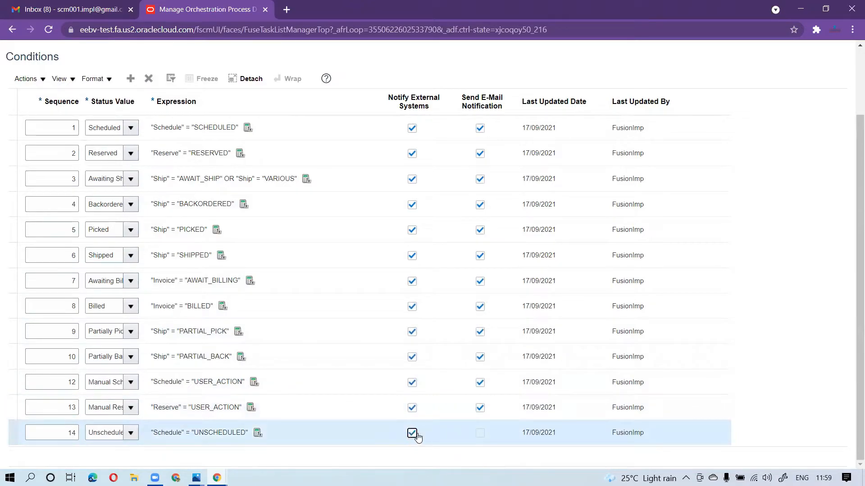
{"action": "left_click", "coordinate": [481, 435]}
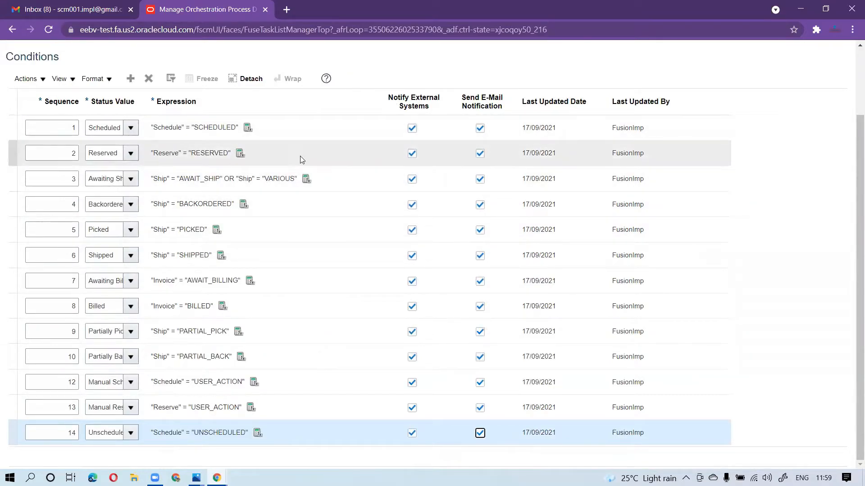
Review the notification settings of all conditions and save the status rule set
{"action": "scroll", "coordinate": [579, 104], "scroll_direction": "up", "scroll_amount": 3}
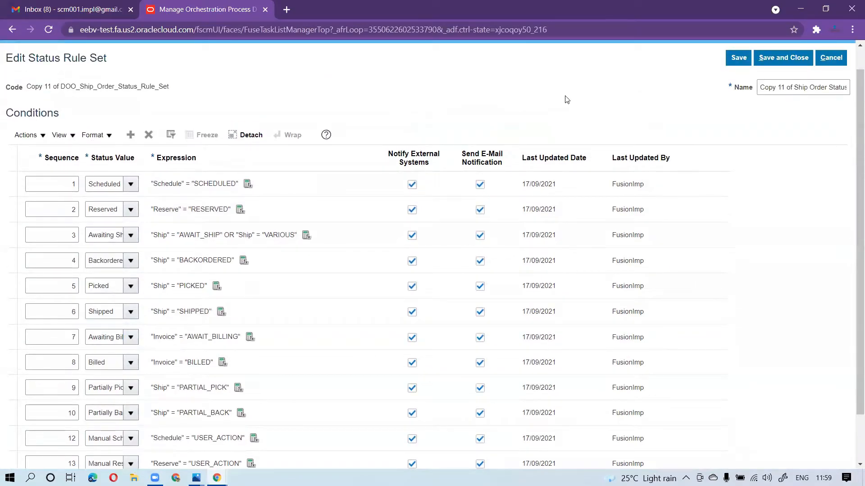
{"action": "scroll", "coordinate": [566, 100], "scroll_direction": "down", "scroll_amount": 3}
{"action": "scroll", "coordinate": [726, 127], "scroll_direction": "up", "scroll_amount": 2}
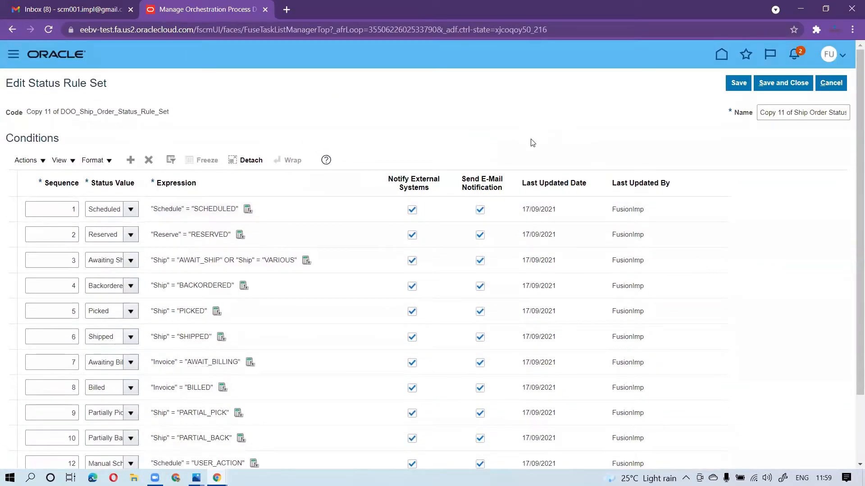
{"action": "left_click", "coordinate": [738, 83]}
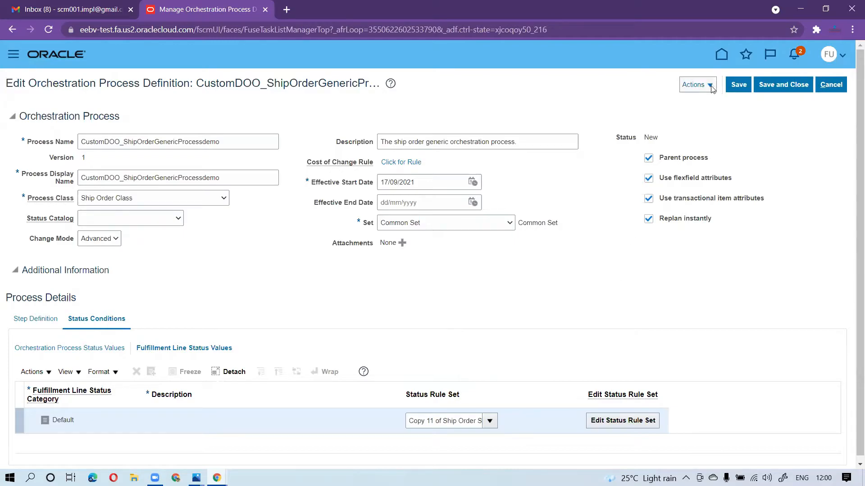
Validate the CustomDOO_ShipOrderGenericProcessdemo orchestration process and dismiss the information message
{"action": "left_click", "coordinate": [697, 85]}
{"action": "left_click", "coordinate": [708, 103]}
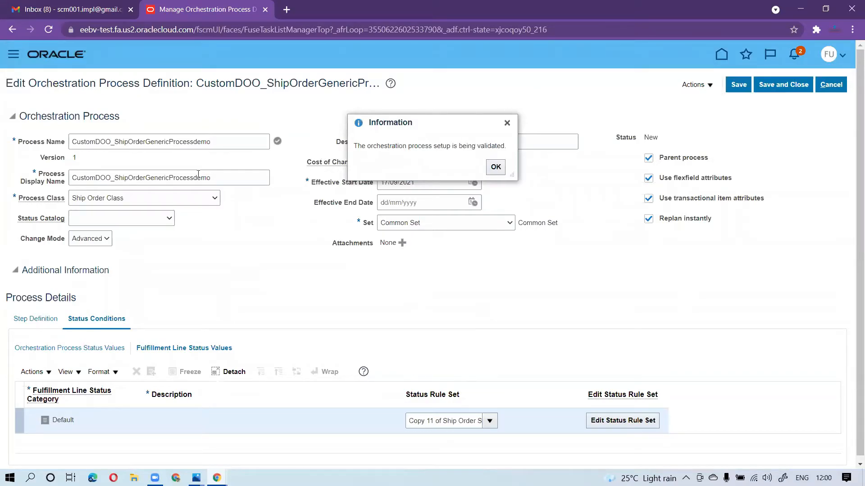
{"action": "left_click", "coordinate": [507, 123]}
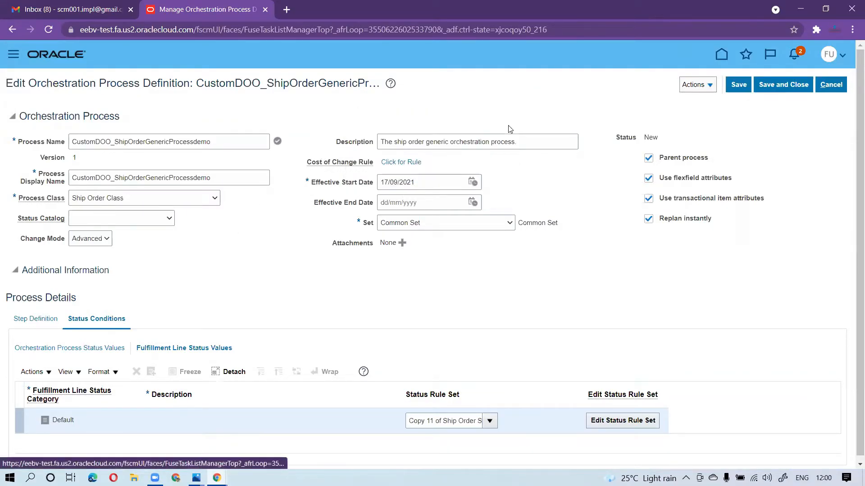
Release the CustomDOO_ShipOrderGenericProcessdemo orchestration process without downloading the generated process
{"action": "left_click", "coordinate": [713, 90]}
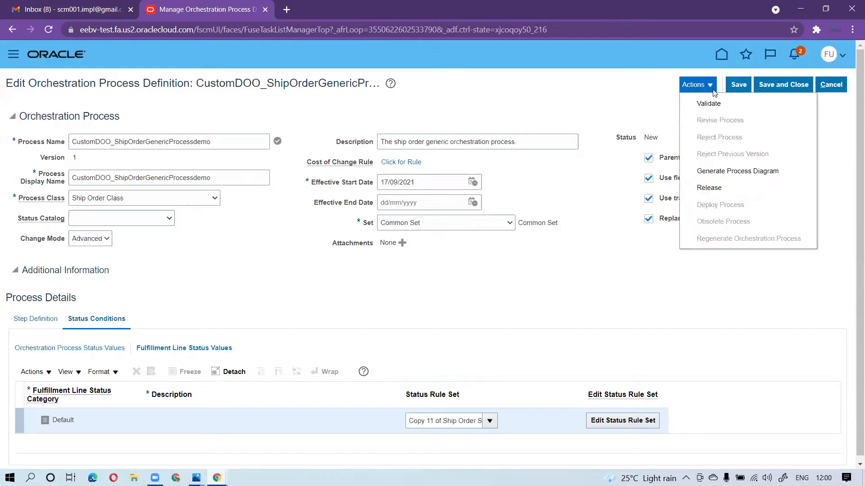
{"action": "left_click", "coordinate": [717, 188]}
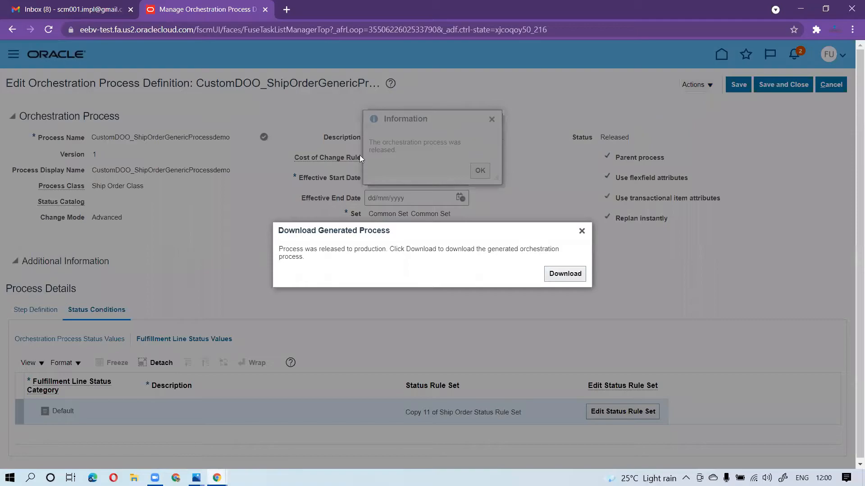
{"action": "left_click", "coordinate": [581, 232]}
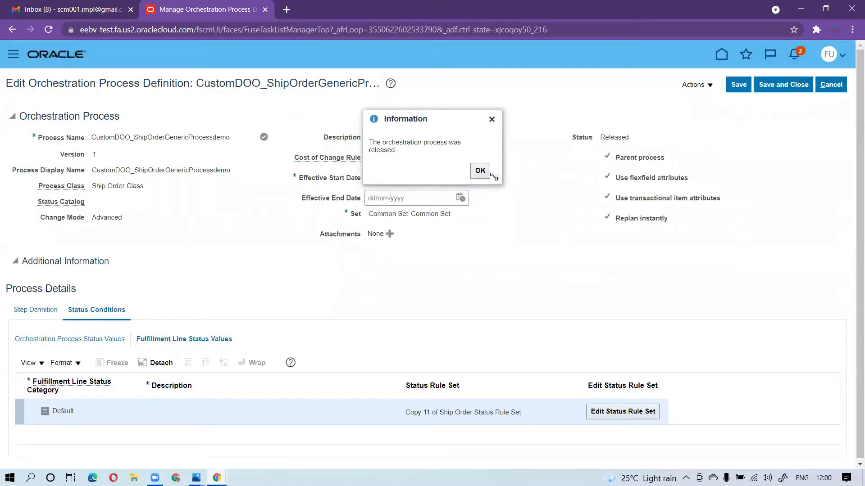
{"action": "left_click", "coordinate": [480, 171]}
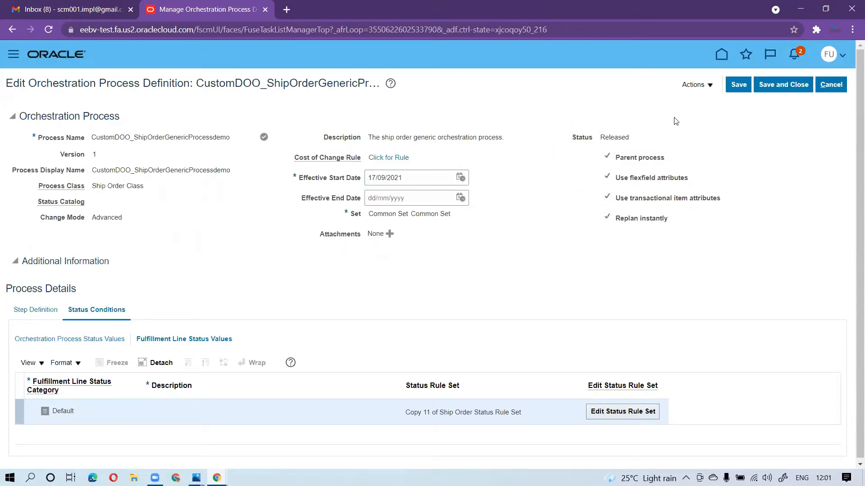
Deploy the released orchestration process to the preset target host and port, entering the account password, and acknowledge the confirmation
{"action": "left_click", "coordinate": [710, 86]}
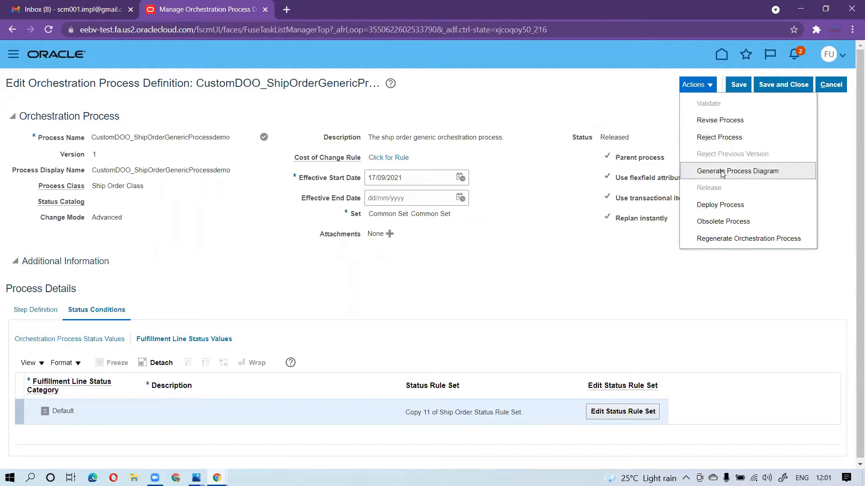
{"action": "left_click", "coordinate": [725, 205]}
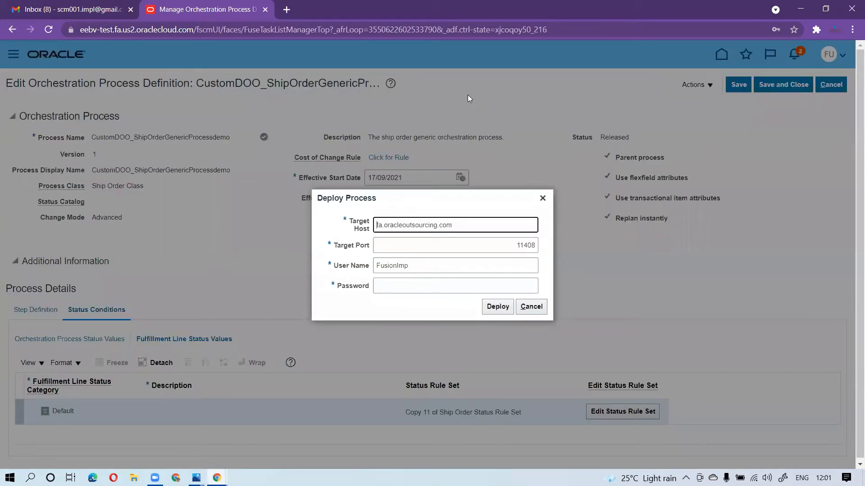
{"action": "key", "text": "Tab"}
{"action": "key", "text": "Tab"}
{"action": "key", "text": "Tab"}
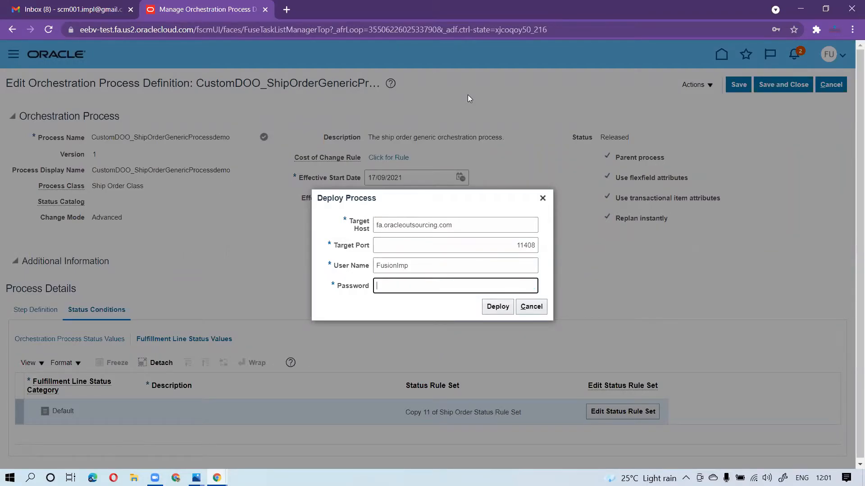
{"action": "type", "text": "*****"}
{"action": "left_click", "coordinate": [499, 308]}
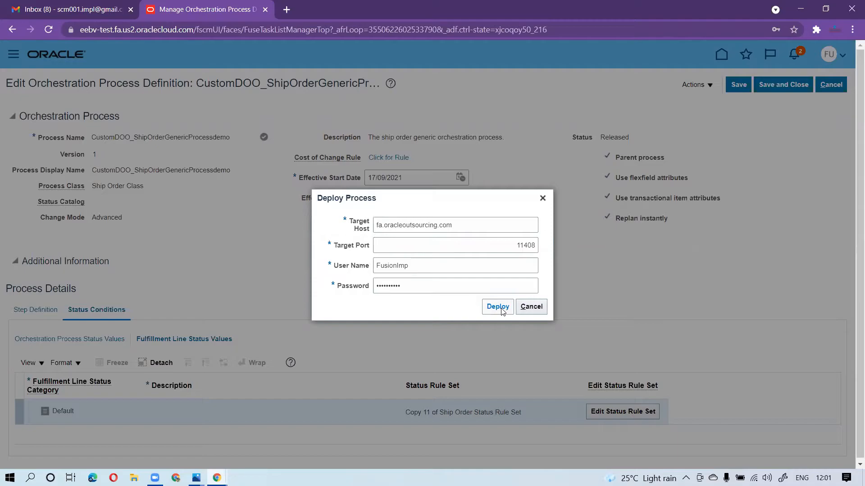
{"action": "left_click", "coordinate": [501, 310]}
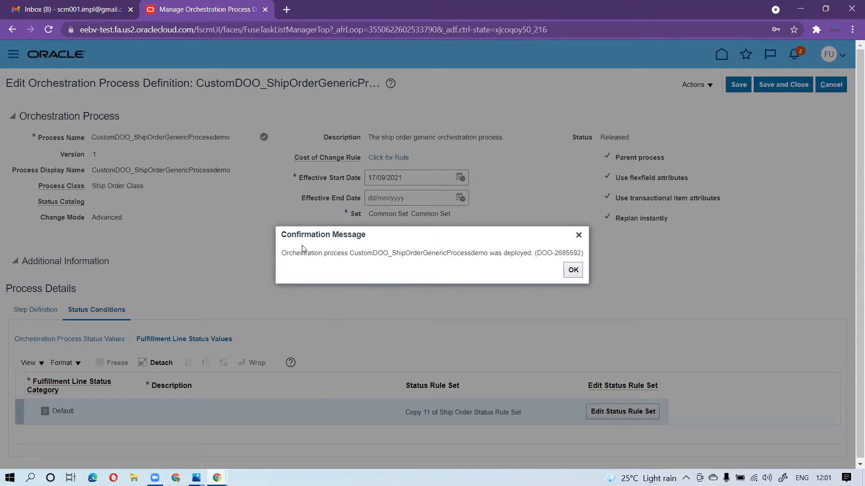
{"action": "left_click", "coordinate": [573, 270]}
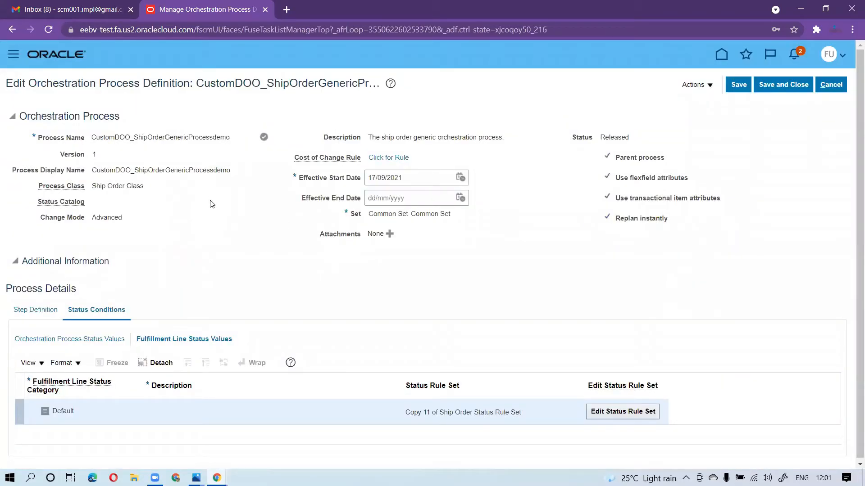
Save and close the orchestration process definition and leave the Manage Orchestration Process Definitions page
{"action": "left_click", "coordinate": [783, 84]}
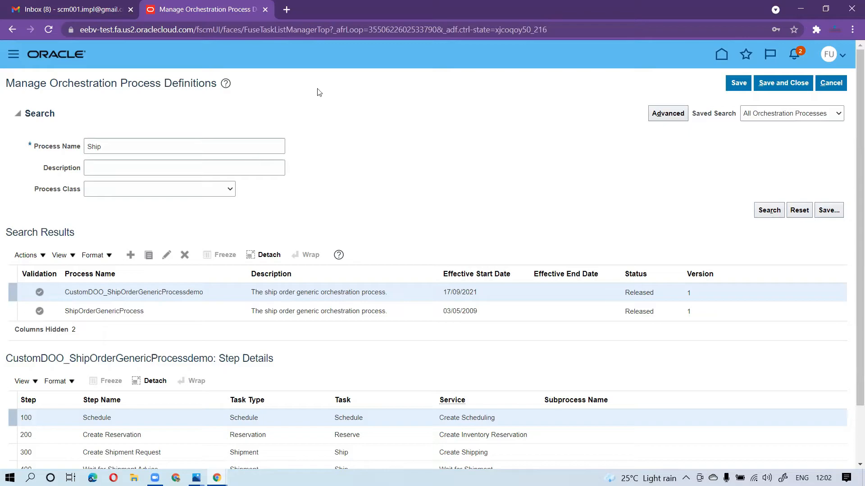
{"action": "left_click", "coordinate": [775, 87]}
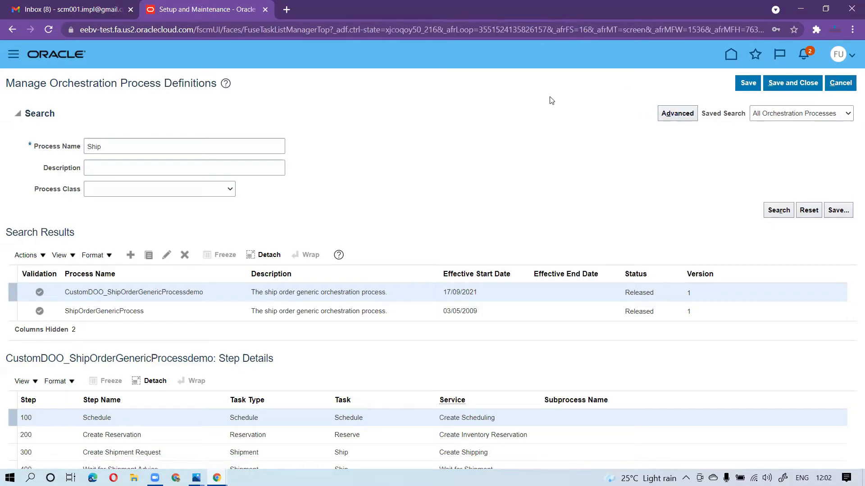
{"action": "left_click", "coordinate": [840, 83]}
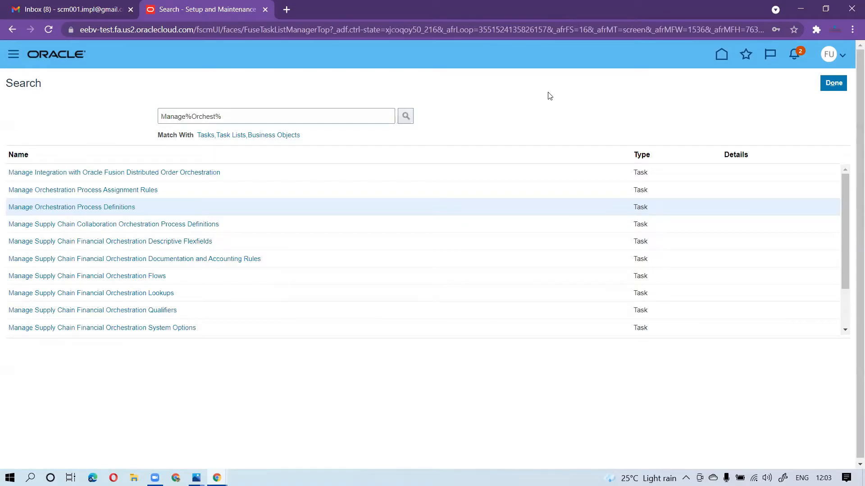
Return to the home page and open the Order Management work area
{"action": "left_click", "coordinate": [722, 59]}
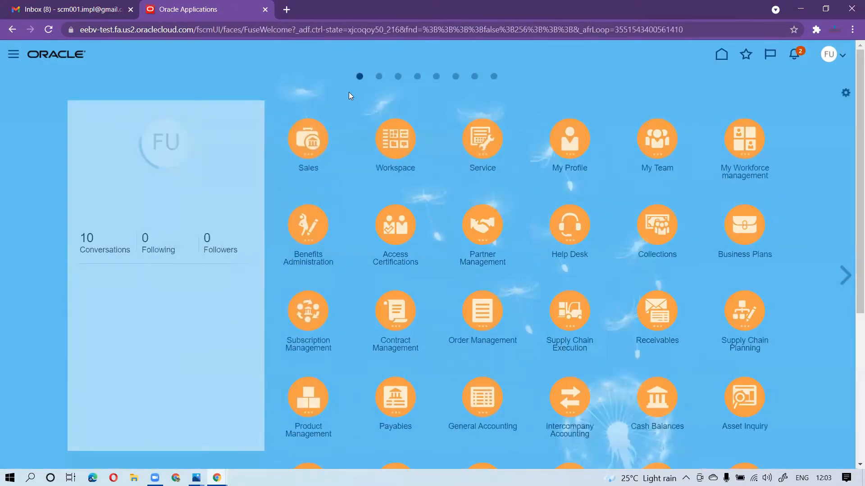
{"action": "left_click", "coordinate": [483, 320]}
{"action": "left_click", "coordinate": [447, 387]}
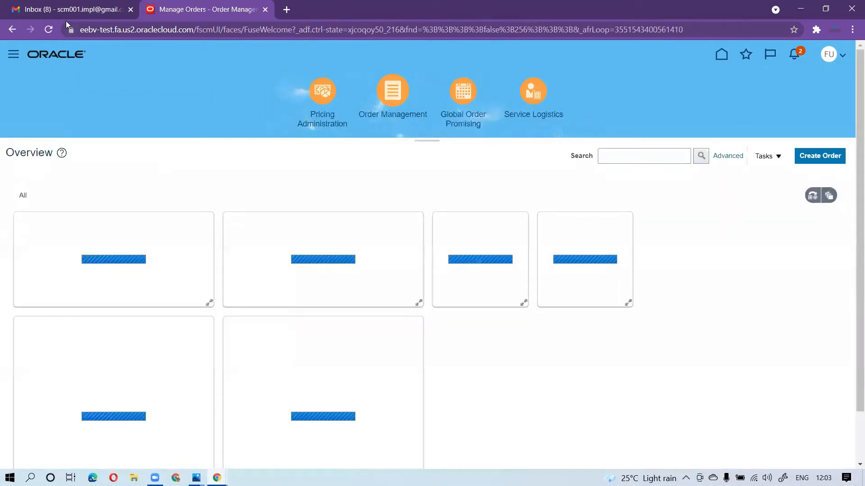
Start a new sales order in Order Management and select FusionTest_Cust_01 as the customer
{"action": "left_click", "coordinate": [68, 14]}
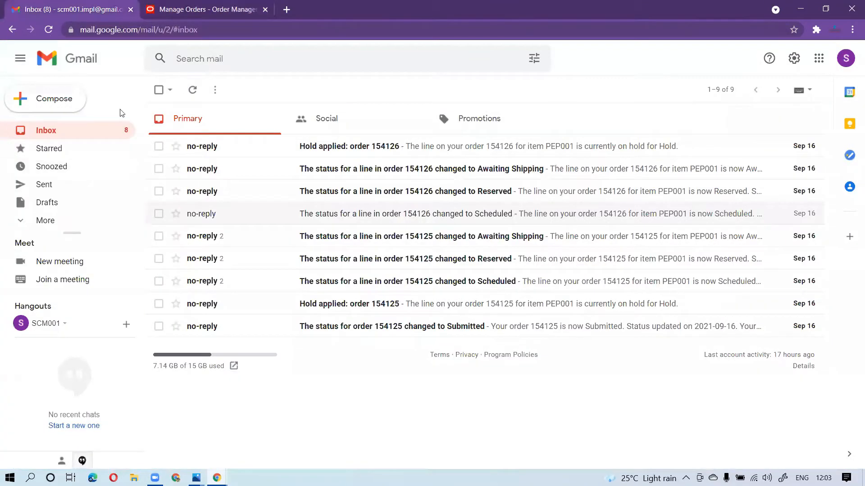
{"action": "left_click", "coordinate": [167, 19]}
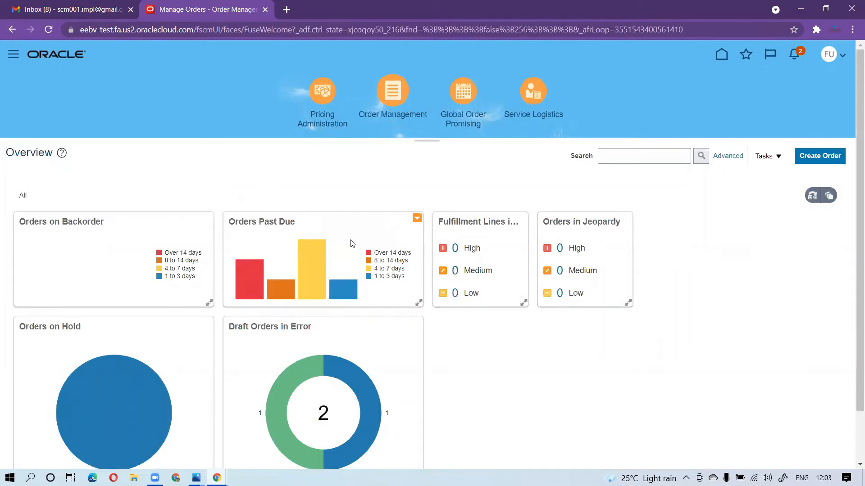
{"action": "left_click", "coordinate": [806, 159]}
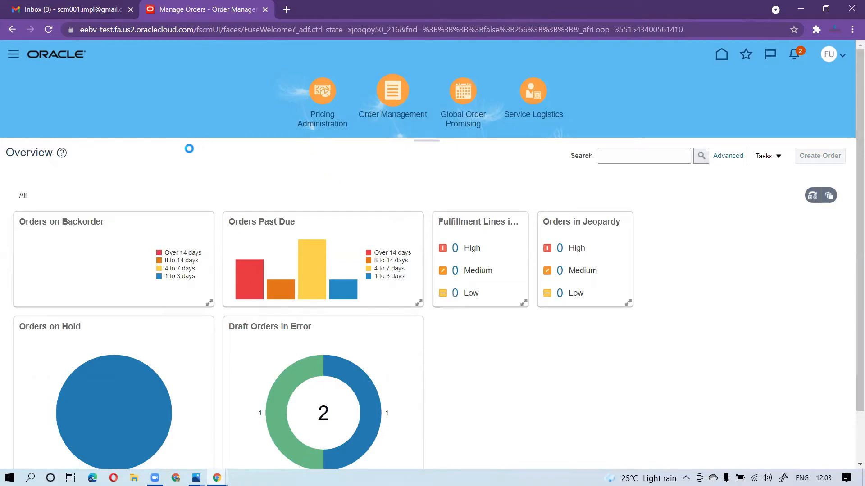
{"action": "left_click", "coordinate": [269, 223]}
{"action": "type", "text": "Fusdion"}
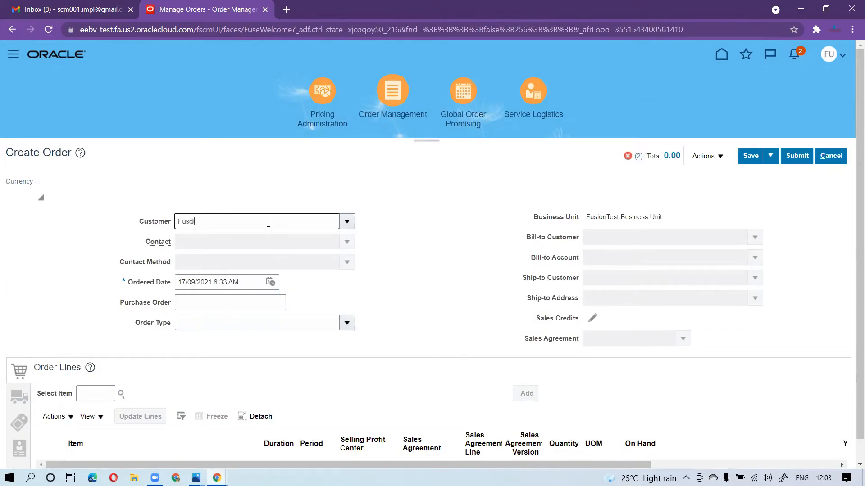
{"action": "key", "text": "BackSpace"}
{"action": "key", "text": "BackSpace"}
{"action": "key", "text": "BackSpace"}
{"action": "key", "text": "BackSpace"}
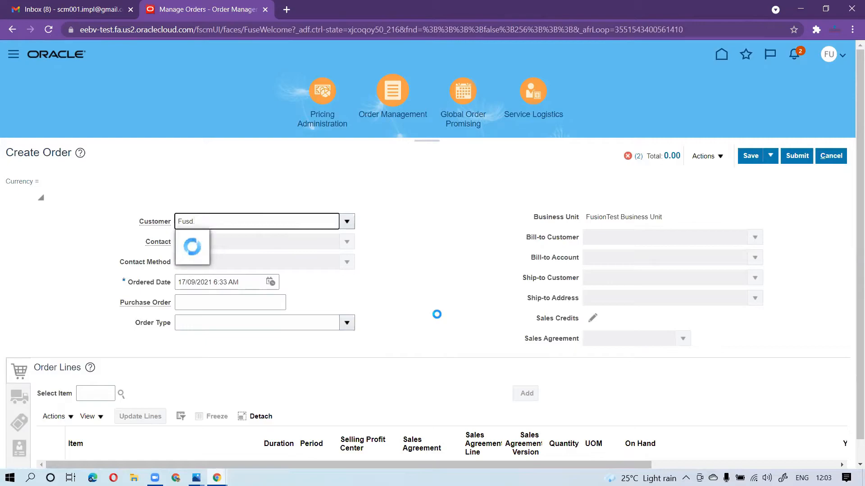
{"action": "type", "text": "ion"}
{"action": "left_click", "coordinate": [224, 234]}
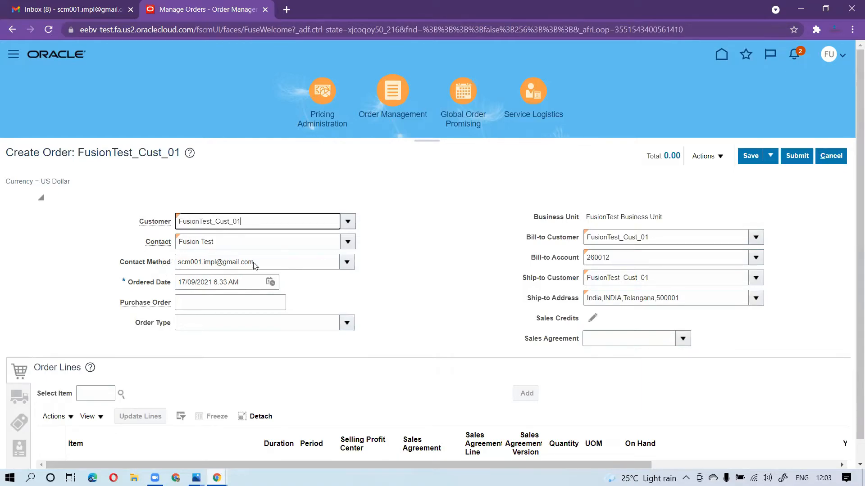
Fill in the order header's purchase order number
{"action": "scroll", "coordinate": [328, 322], "scroll_direction": "down", "scroll_amount": 1}
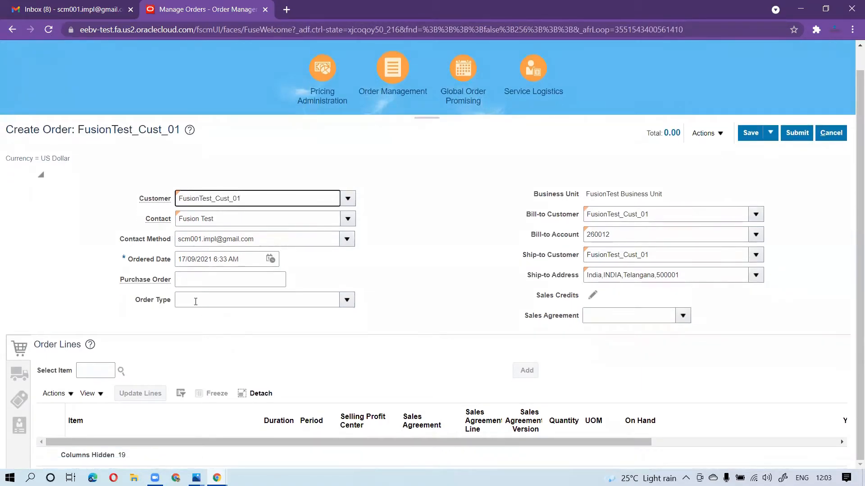
{"action": "left_click", "coordinate": [226, 279]}
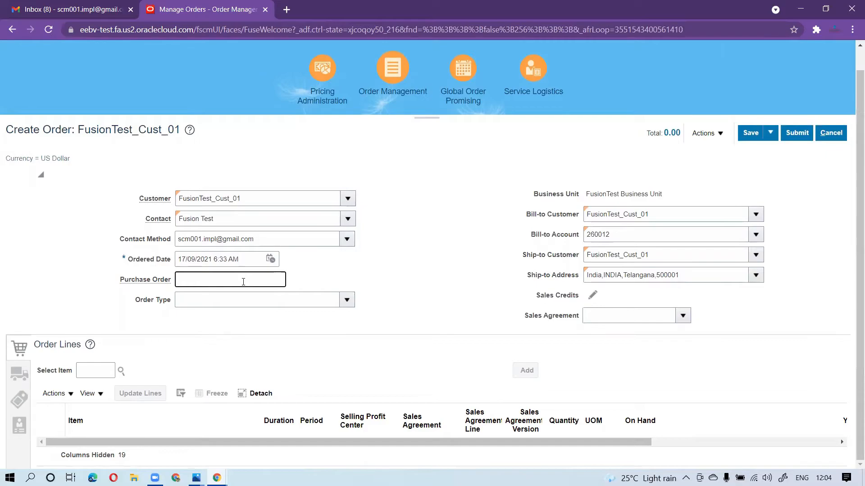
{"action": "type", "text": "FUSIONTEST001"}
{"action": "left_click", "coordinate": [501, 332]}
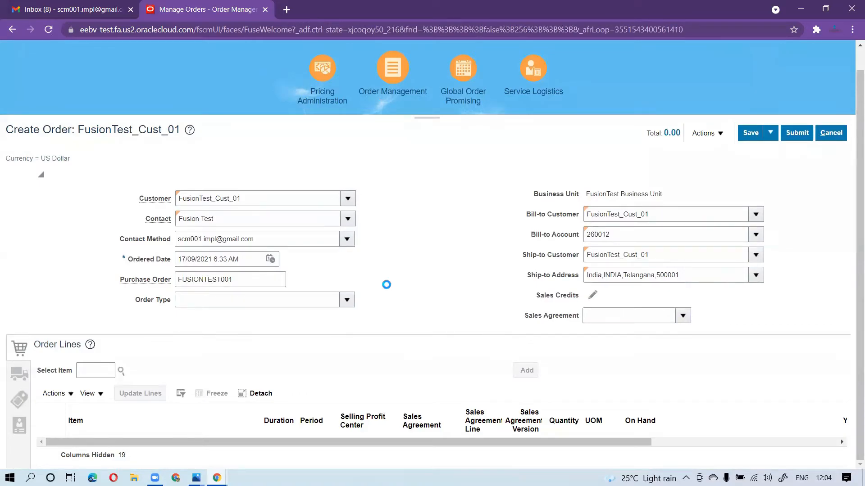
Set the warehouse to 1900INV in the supply section of the order's shipment details
{"action": "left_click", "coordinate": [96, 370]}
{"action": "left_click", "coordinate": [22, 377]}
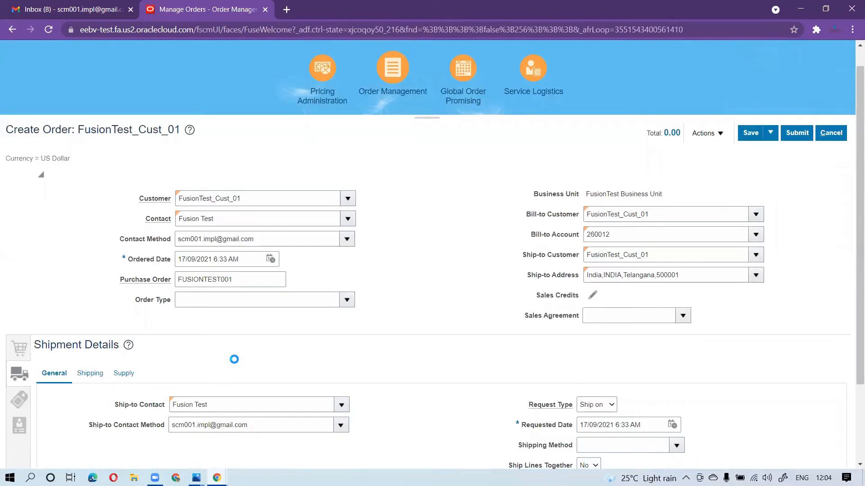
{"action": "scroll", "coordinate": [234, 360], "scroll_direction": "down", "scroll_amount": 3}
{"action": "left_click", "coordinate": [209, 358]}
{"action": "left_click", "coordinate": [202, 395]}
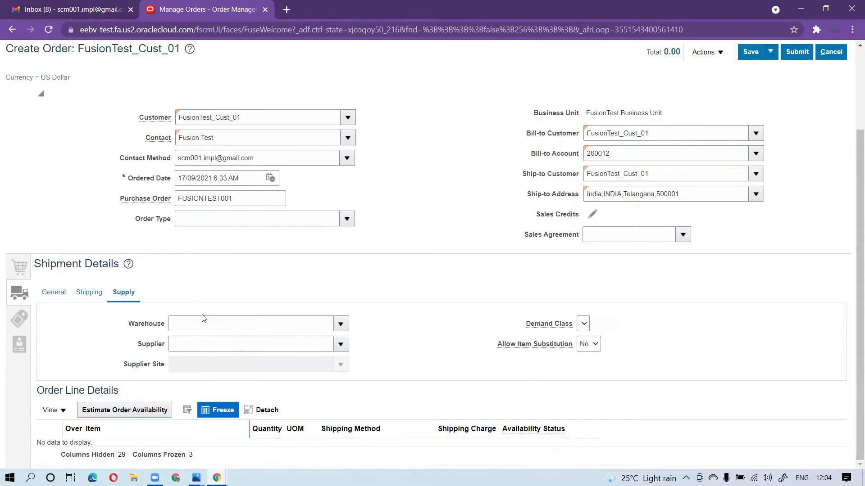
{"action": "left_click", "coordinate": [203, 321]}
{"action": "type", "text": "1900"}
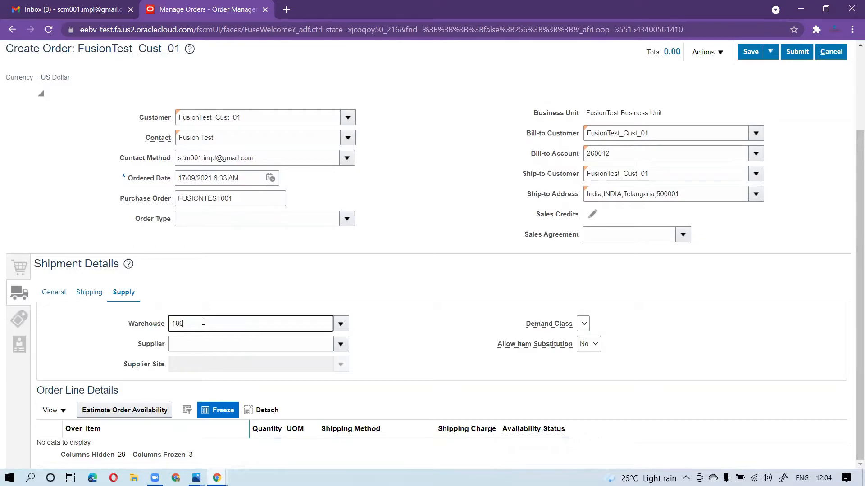
{"action": "type", "text": "V"}
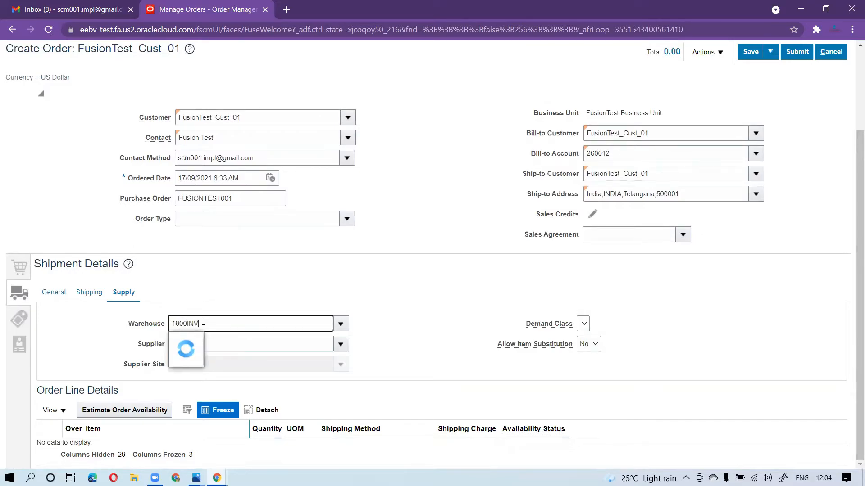
{"action": "left_click", "coordinate": [206, 297]}
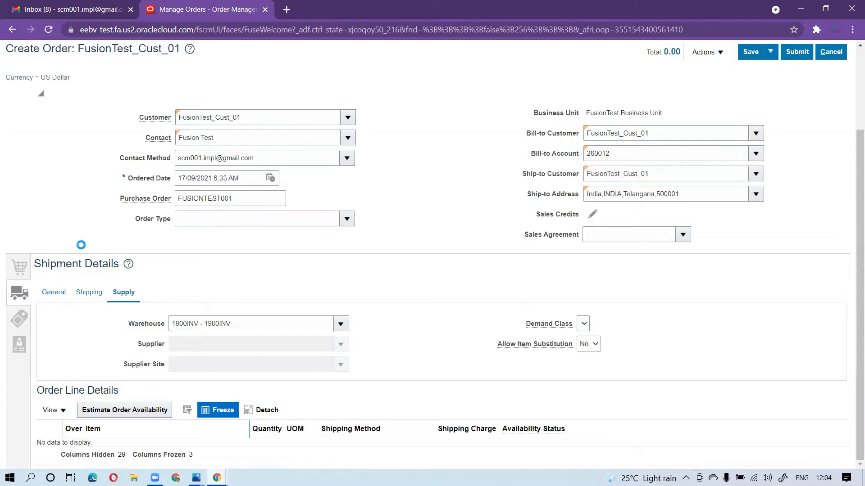
Add item PT0001 to the order lines and dismiss the error dialog
{"action": "left_click", "coordinate": [94, 375]}
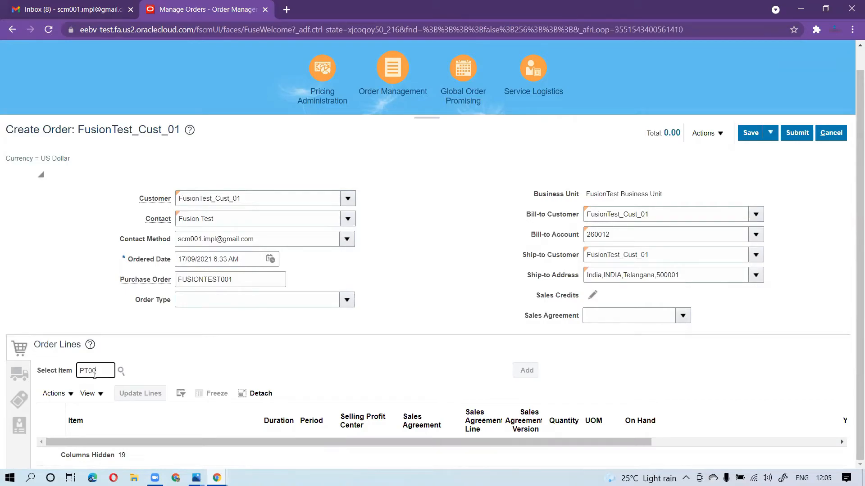
{"action": "type", "text": "PT0001"}
{"action": "key", "text": "Tab"}
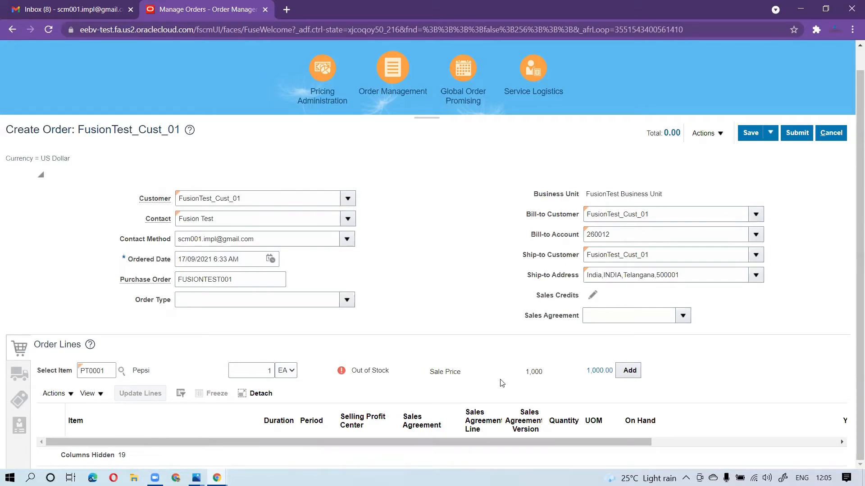
{"action": "left_click", "coordinate": [630, 371]}
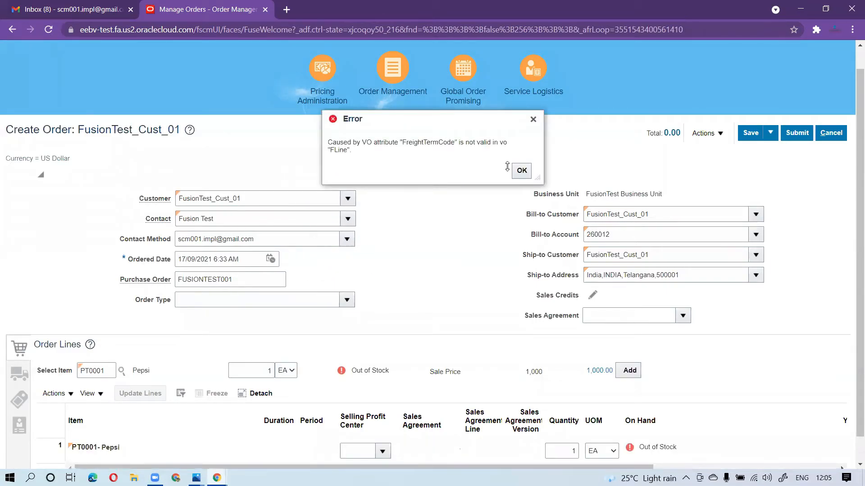
{"action": "left_click", "coordinate": [523, 172]}
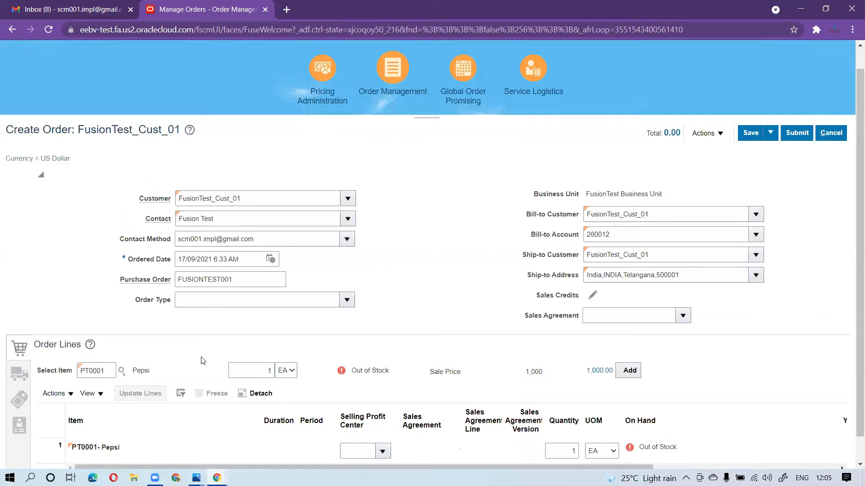
Clear the item selection field and review the shipping and general sections of the order's shipment details
{"action": "double_click", "coordinate": [108, 369]}
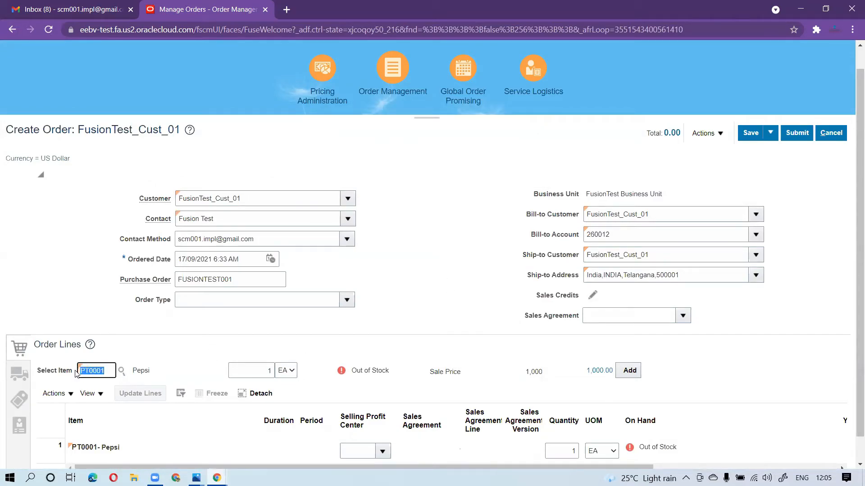
{"action": "key", "text": "BackSpace"}
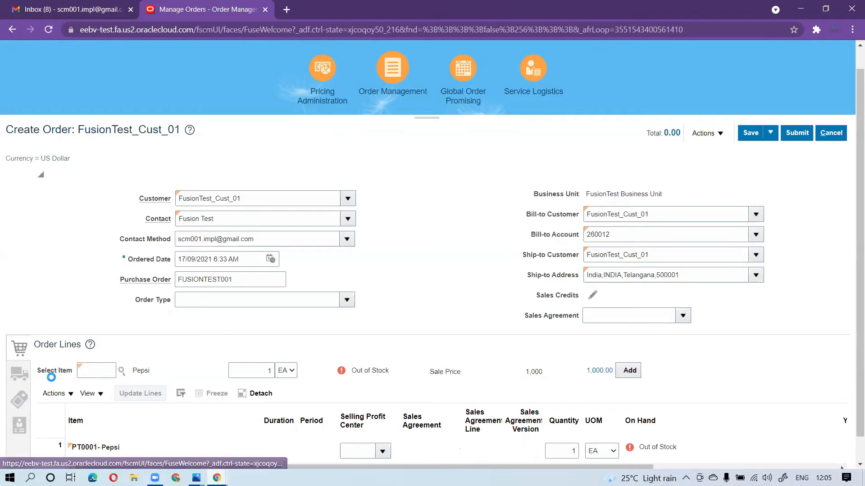
{"action": "left_click", "coordinate": [17, 376]}
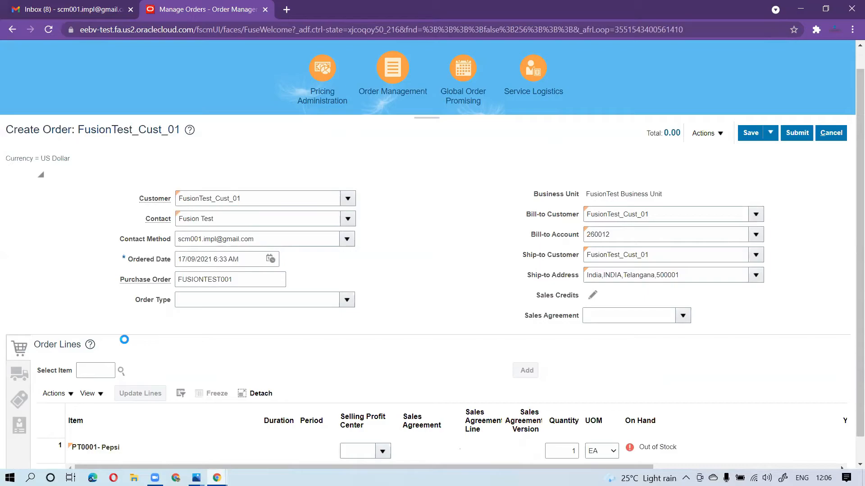
{"action": "left_click", "coordinate": [17, 376]}
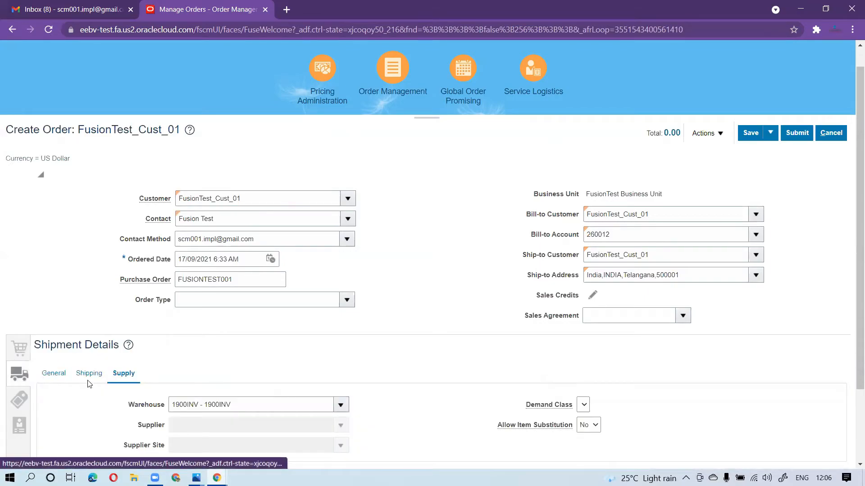
{"action": "scroll", "coordinate": [175, 367], "scroll_direction": "down", "scroll_amount": 2}
{"action": "left_click", "coordinate": [91, 280]}
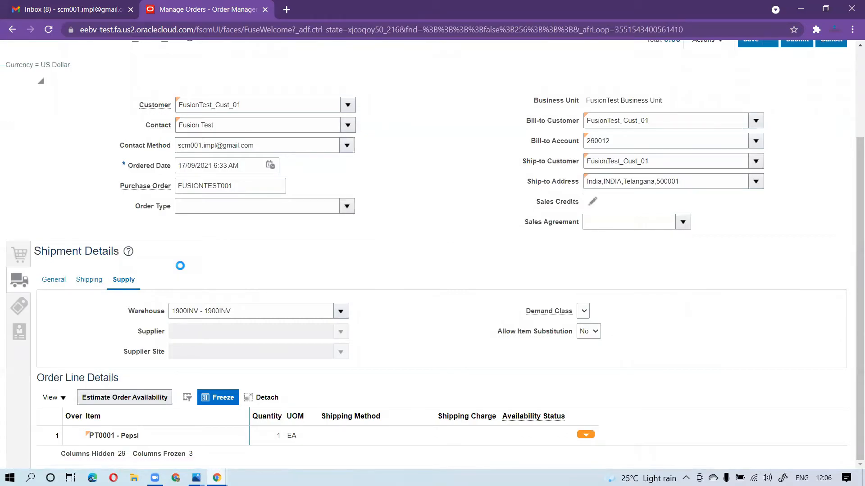
{"action": "left_click", "coordinate": [52, 281]}
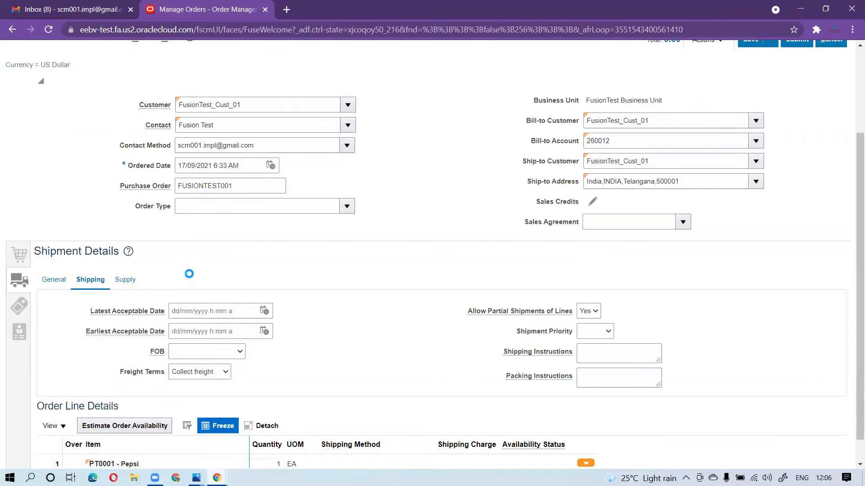
{"action": "scroll", "coordinate": [401, 256], "scroll_direction": "up", "scroll_amount": 3}
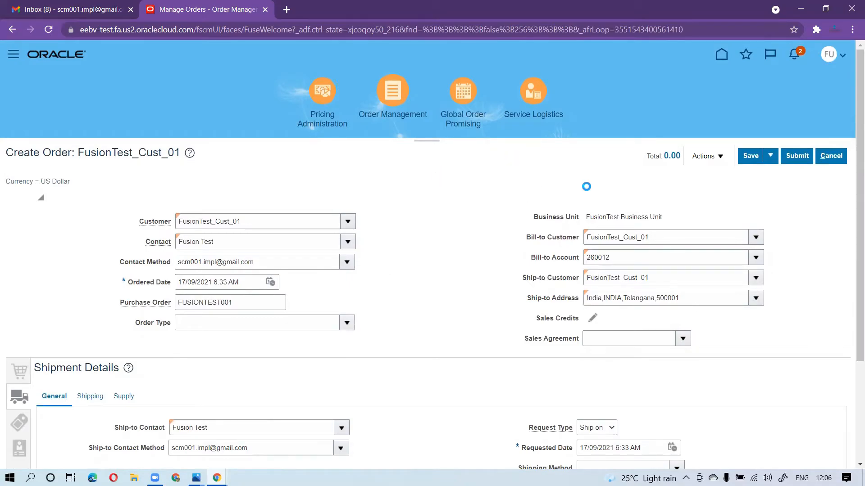
Save the sales order, submit it, and acknowledge the submission confirmation
{"action": "left_click", "coordinate": [751, 156]}
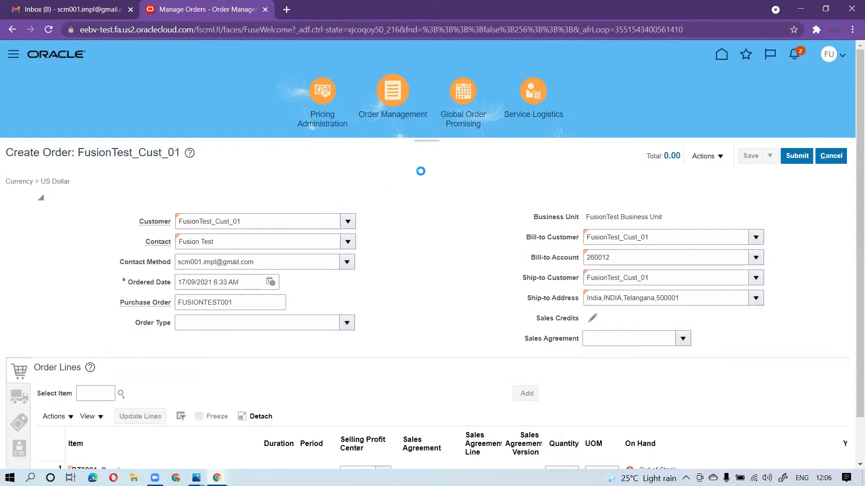
{"action": "scroll", "coordinate": [414, 170], "scroll_direction": "down", "scroll_amount": 1}
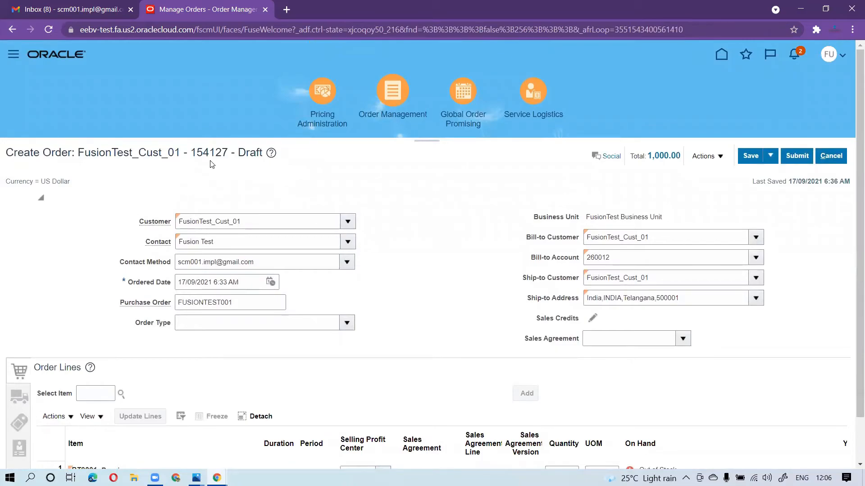
{"action": "left_click_drag", "start_coordinate": [193, 151], "coordinate": [229, 150]}
{"action": "left_click", "coordinate": [797, 156]}
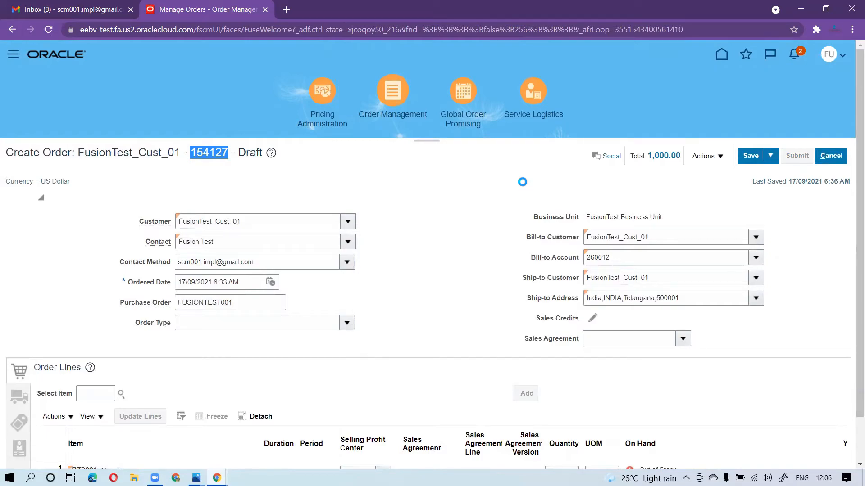
{"action": "scroll", "coordinate": [479, 184], "scroll_direction": "down", "scroll_amount": 2}
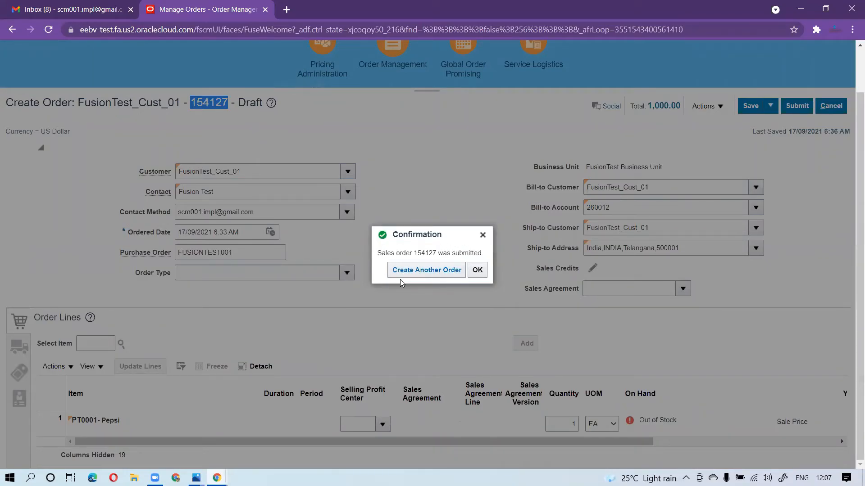
{"action": "left_click", "coordinate": [478, 270]}
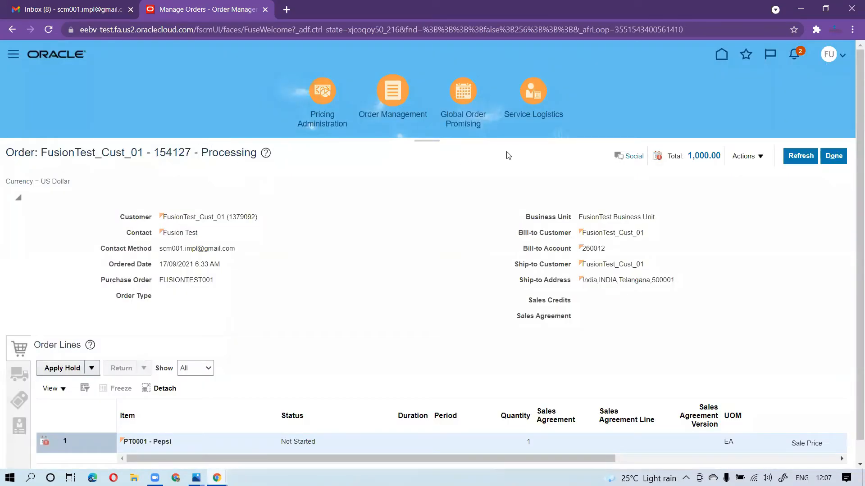
Refresh the submitted order, switch to Gmail, and refresh the inbox to check for its status notification e-mails
{"action": "left_click", "coordinate": [800, 155]}
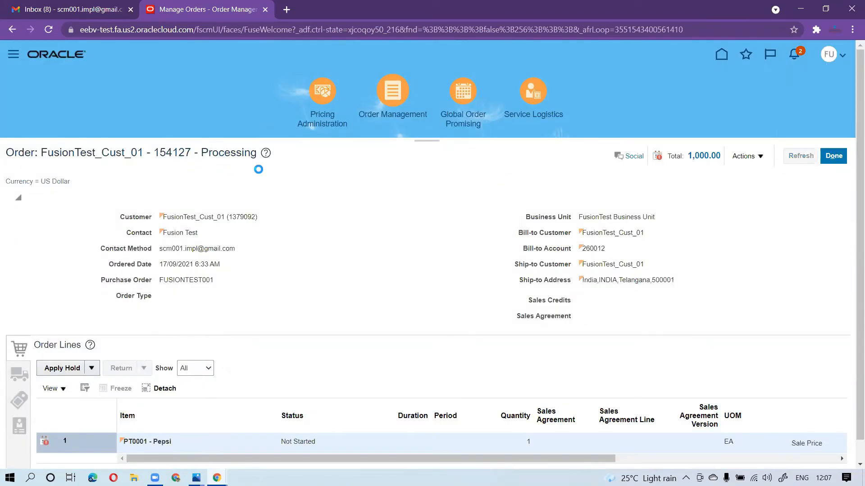
{"action": "left_click", "coordinate": [66, 9]}
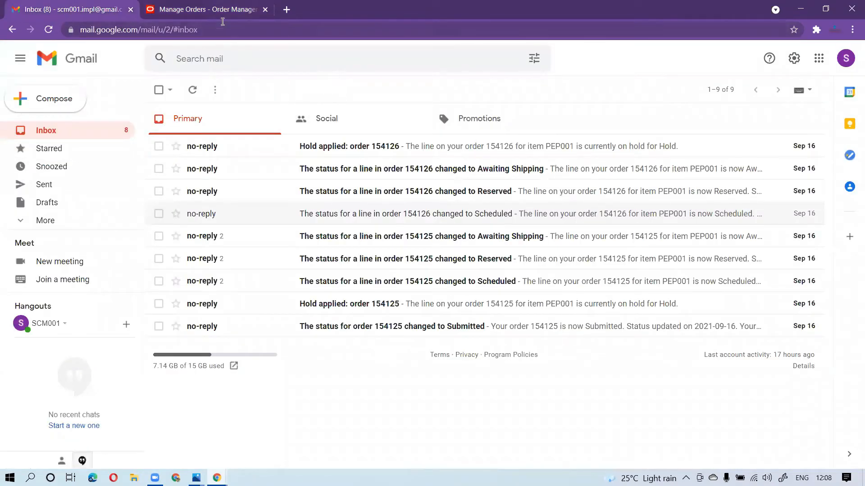
{"action": "left_click", "coordinate": [221, 9]}
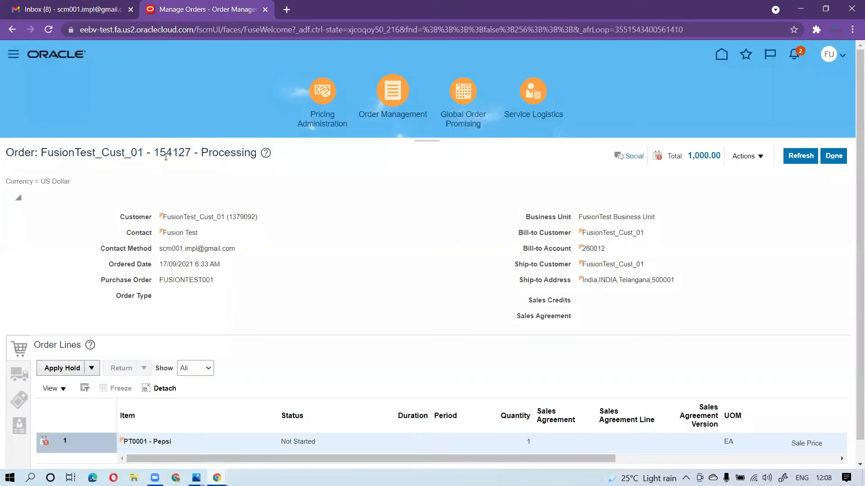
{"action": "left_click", "coordinate": [90, 9]}
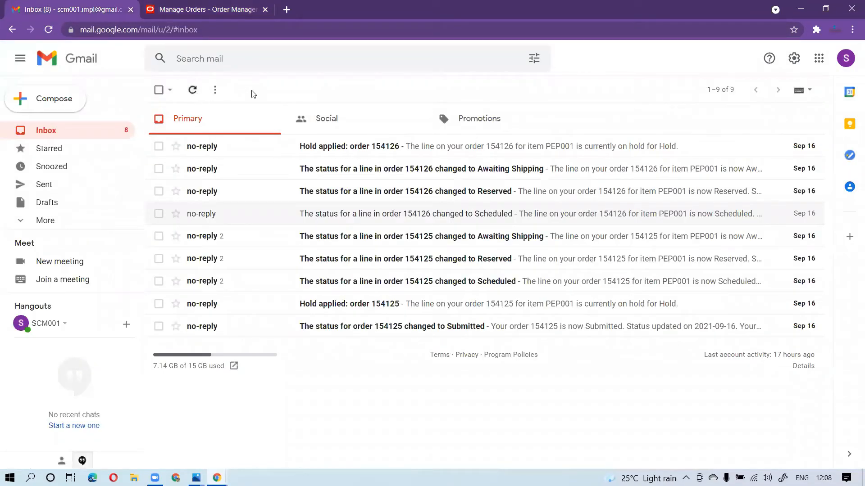
{"action": "left_click", "coordinate": [193, 92]}
{"action": "left_click", "coordinate": [193, 93]}
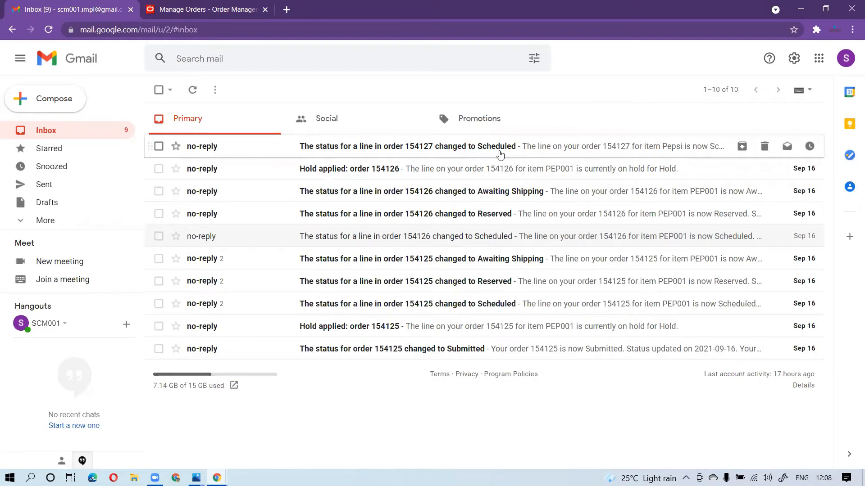
Refresh the Gmail inbox repeatedly to check for the new order's line status e-mails, and compare them with the line status in Order Management
{"action": "left_click", "coordinate": [195, 91]}
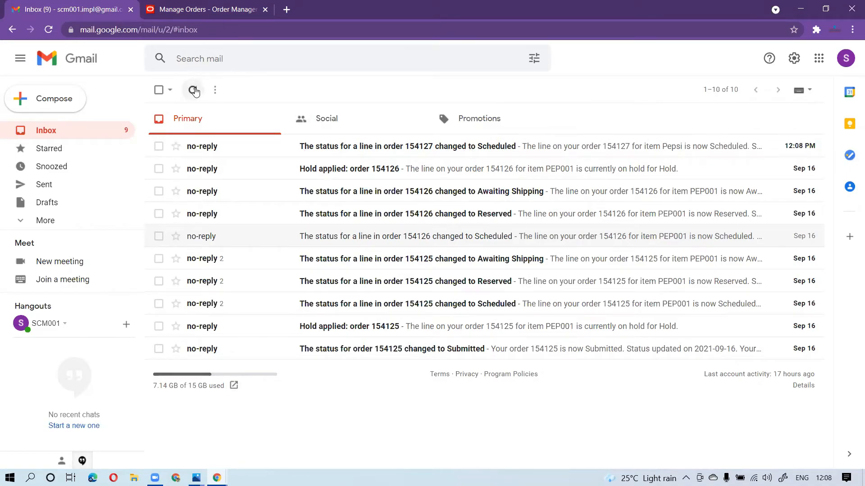
{"action": "left_click", "coordinate": [195, 91]}
{"action": "left_click", "coordinate": [194, 90]}
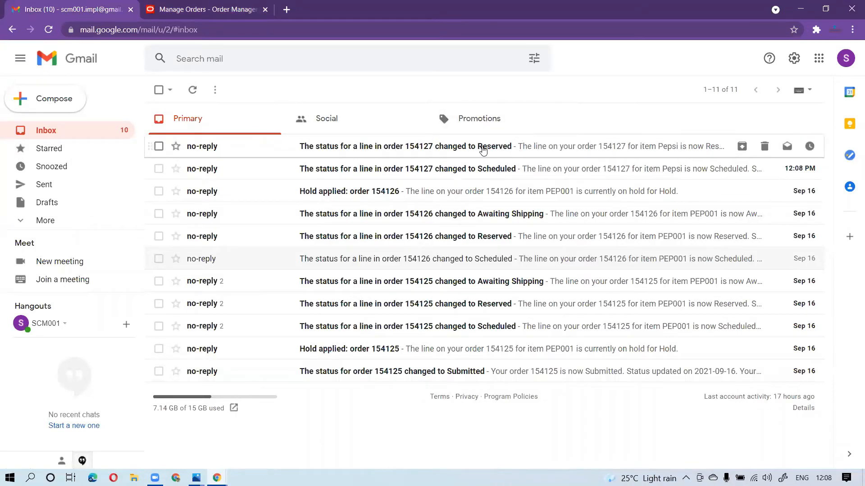
{"action": "left_click", "coordinate": [192, 91]}
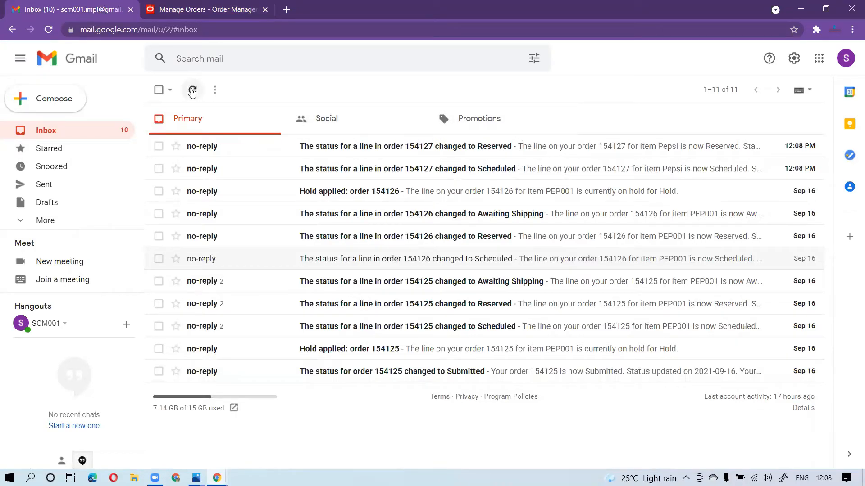
{"action": "left_click", "coordinate": [194, 93]}
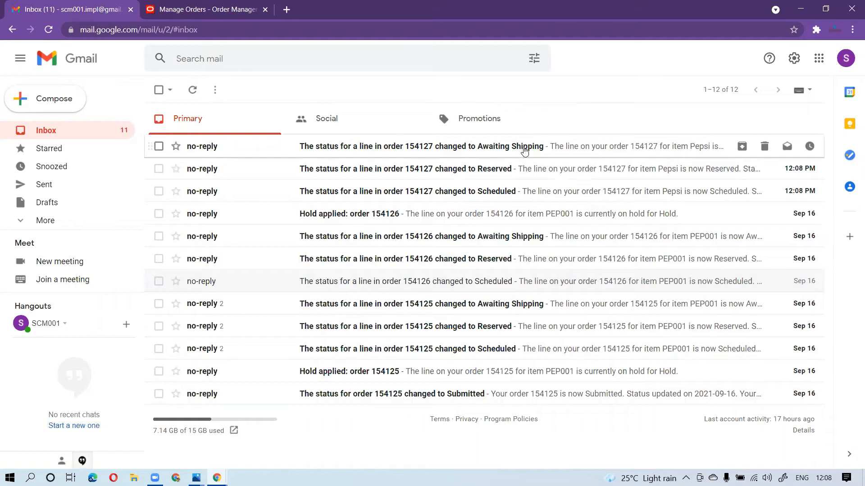
{"action": "left_click", "coordinate": [193, 91]}
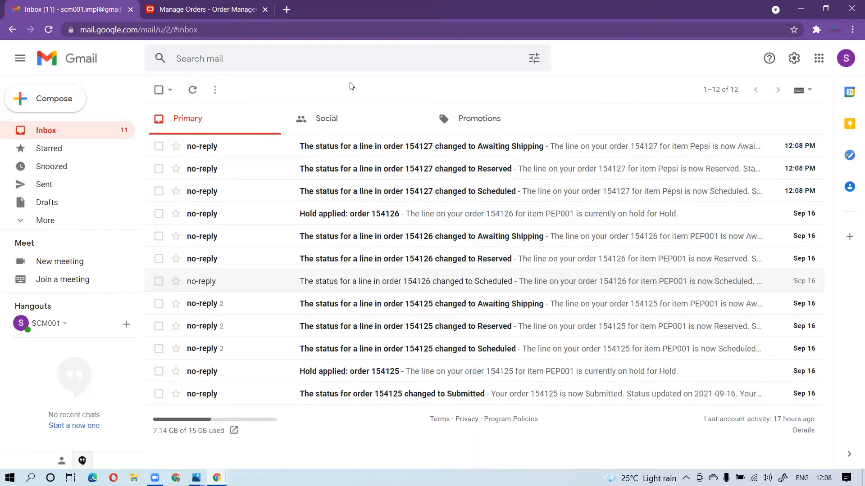
{"action": "left_click", "coordinate": [192, 91]}
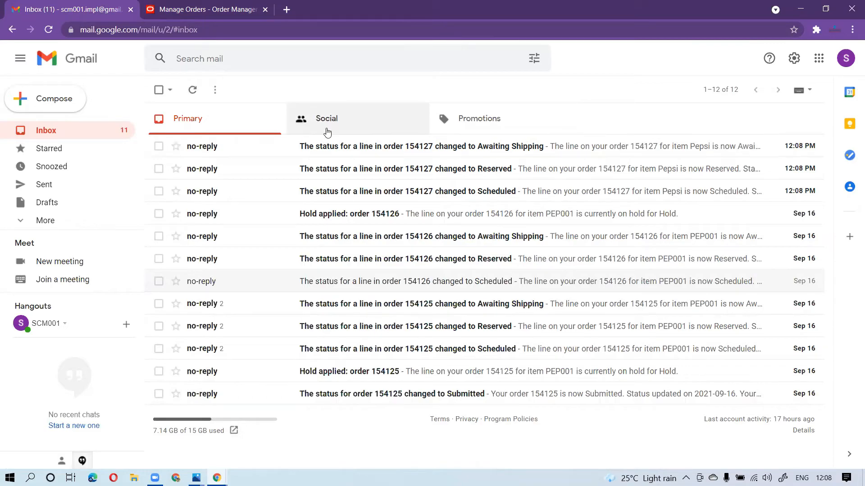
{"action": "left_click", "coordinate": [193, 18]}
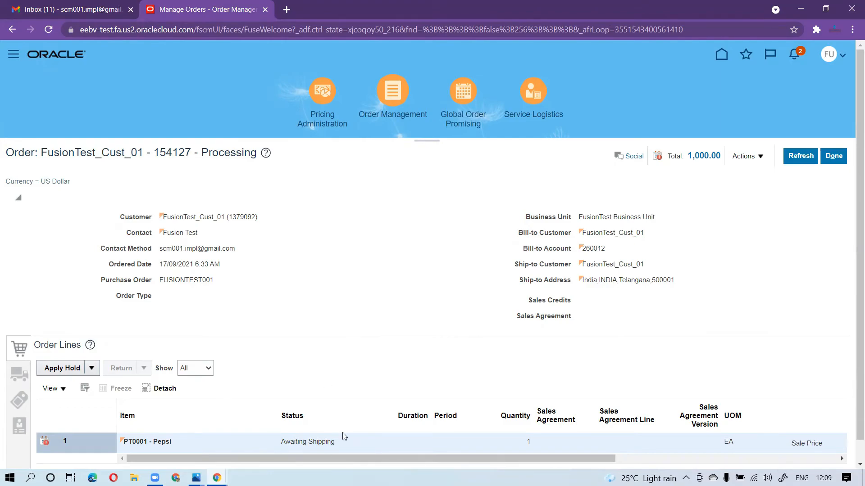
{"action": "left_click", "coordinate": [100, 12]}
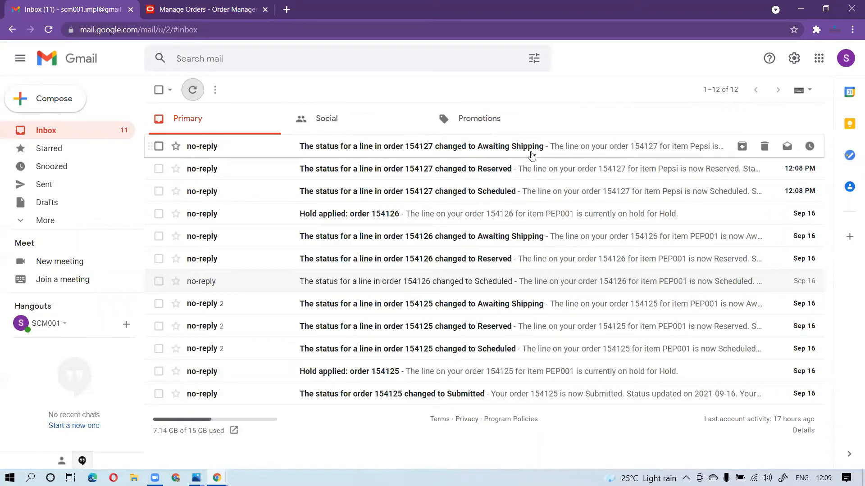
Switch to Order Management, apply the hold named Hold with a hold comment to order line 1, and acknowledge the processing message
{"action": "left_click", "coordinate": [175, 18]}
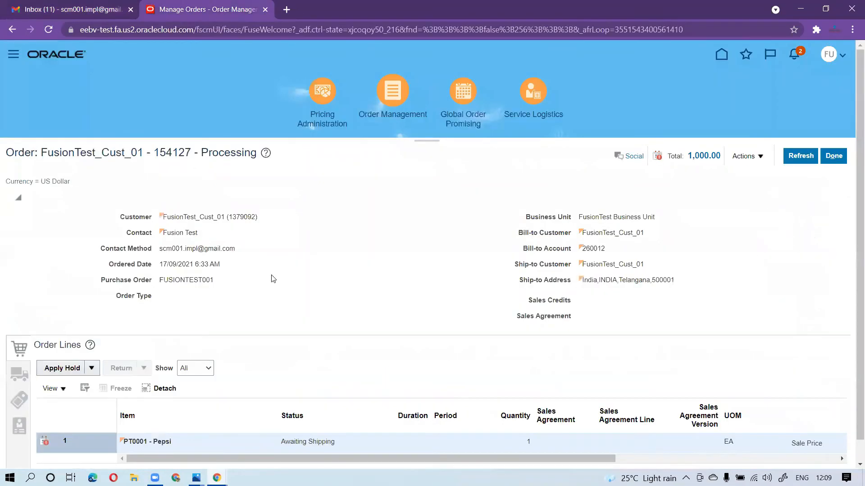
{"action": "scroll", "coordinate": [267, 305], "scroll_direction": "down", "scroll_amount": 1}
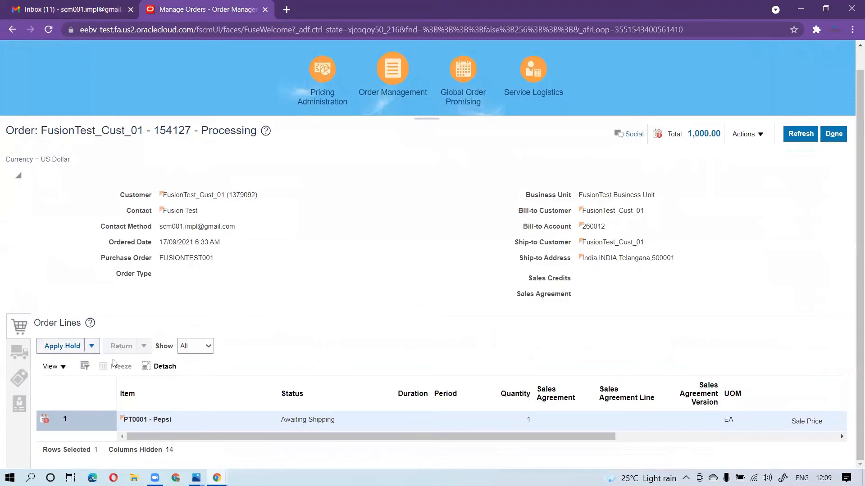
{"action": "left_click", "coordinate": [62, 348]}
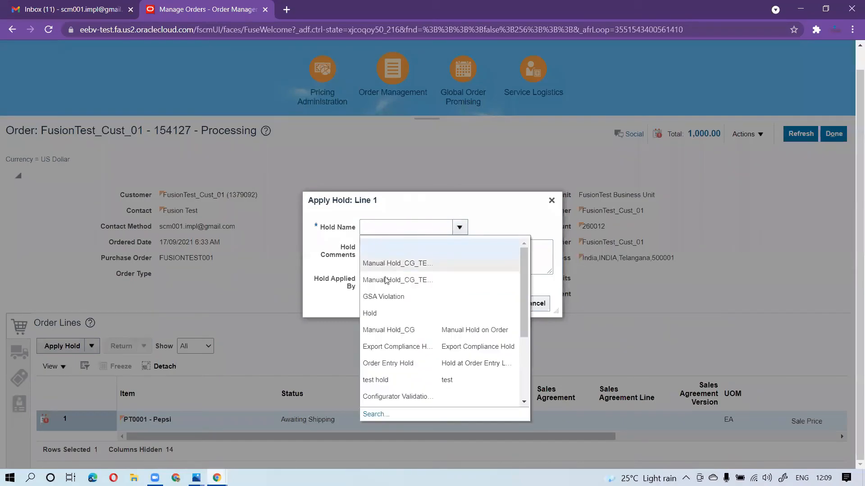
{"action": "left_click", "coordinate": [380, 314]}
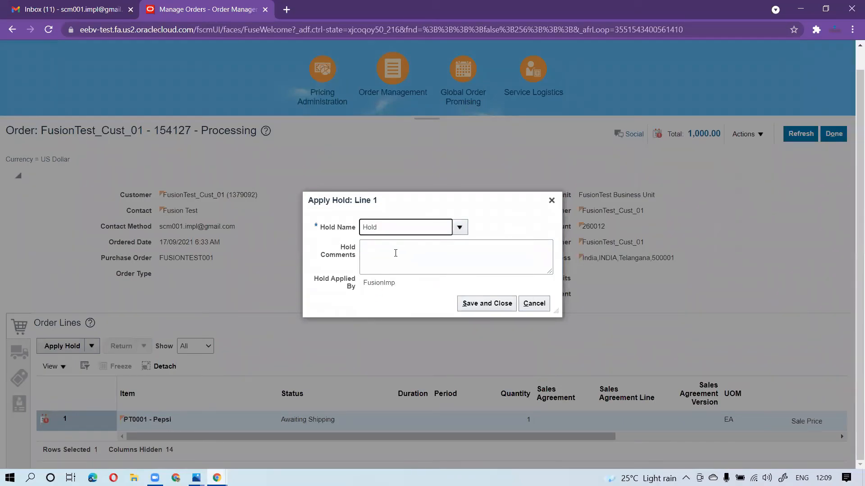
{"action": "left_click", "coordinate": [411, 255]}
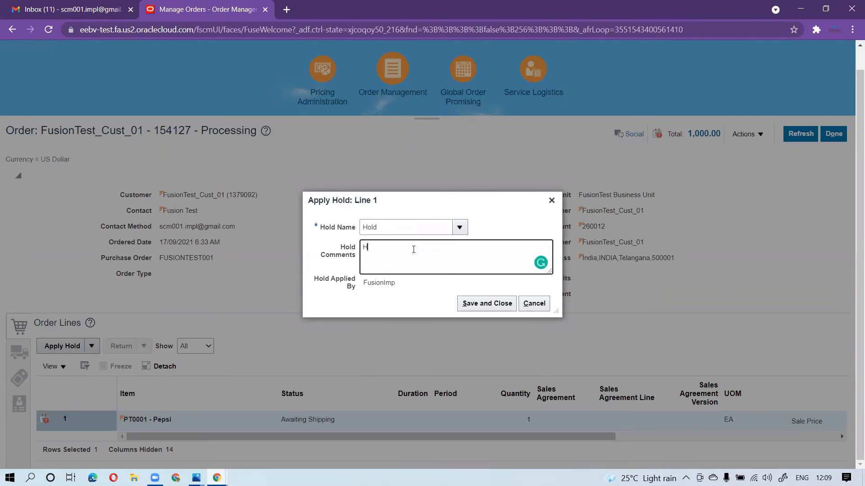
{"action": "left_click", "coordinate": [470, 307]}
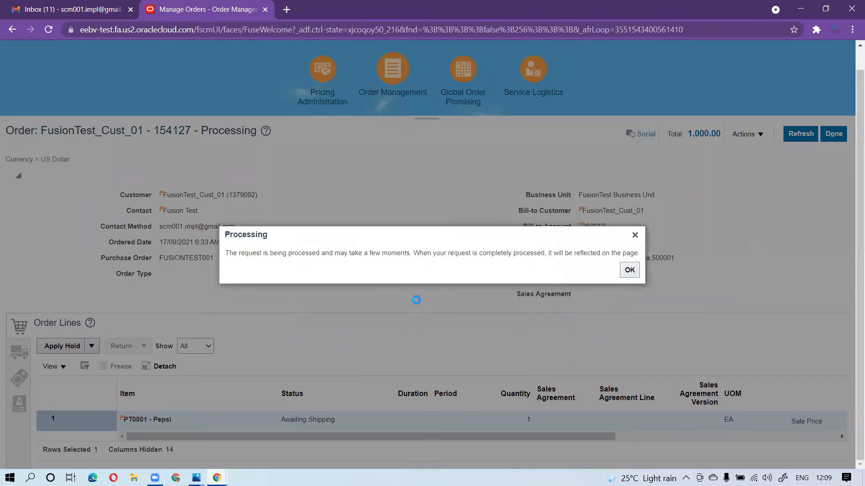
{"action": "left_click", "coordinate": [631, 270]}
Refresh the order repeatedly to check whether the hold is applied to line 1
{"action": "left_click", "coordinate": [800, 156]}
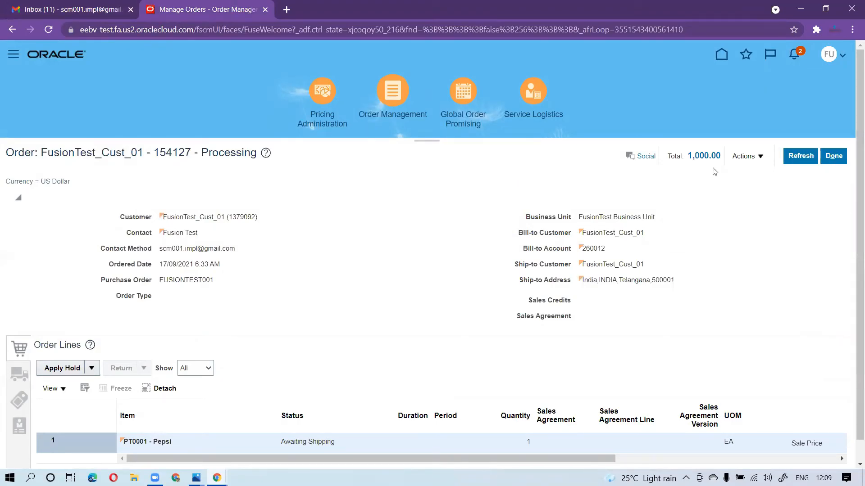
{"action": "left_click", "coordinate": [800, 156]}
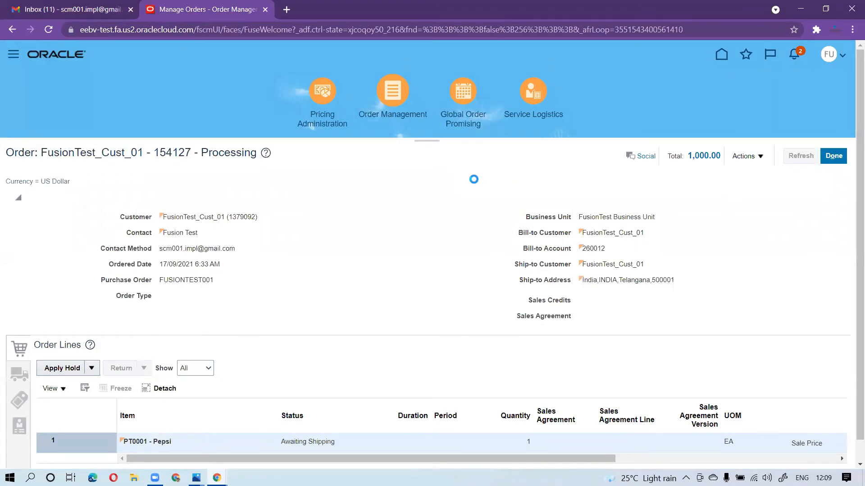
{"action": "left_click", "coordinate": [785, 163]}
{"action": "left_click", "coordinate": [808, 162]}
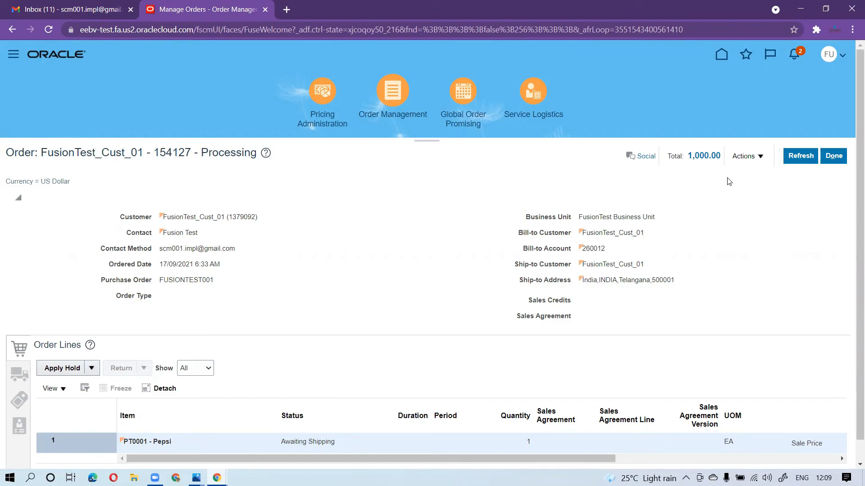
{"action": "left_click", "coordinate": [797, 161]}
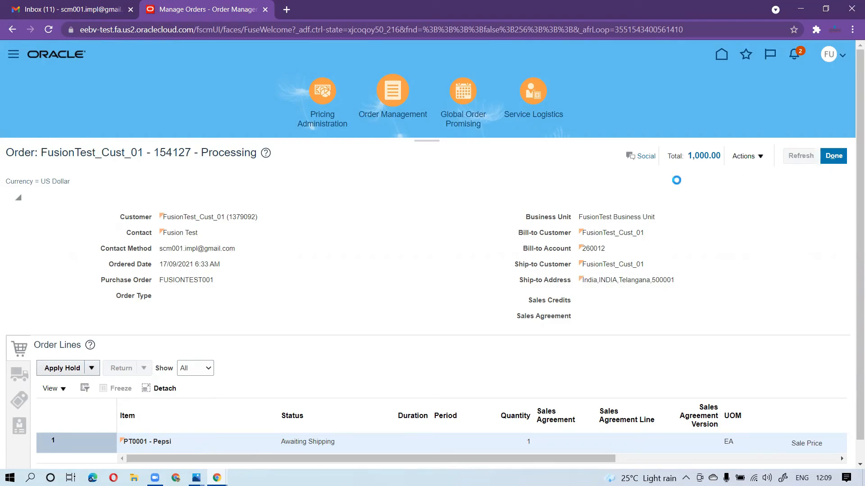
Check Gmail for the hold-applied e-mail, refreshing the order in Order Management and the inbox again
{"action": "left_click", "coordinate": [86, 10]}
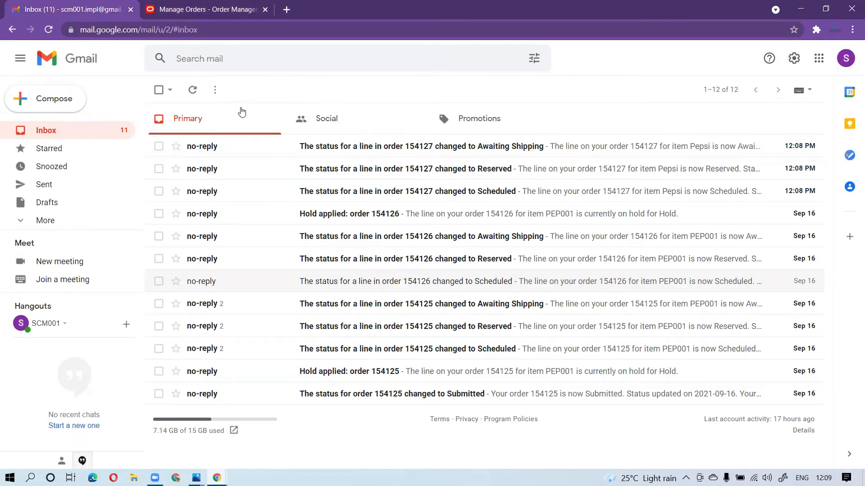
{"action": "left_click", "coordinate": [224, 13]}
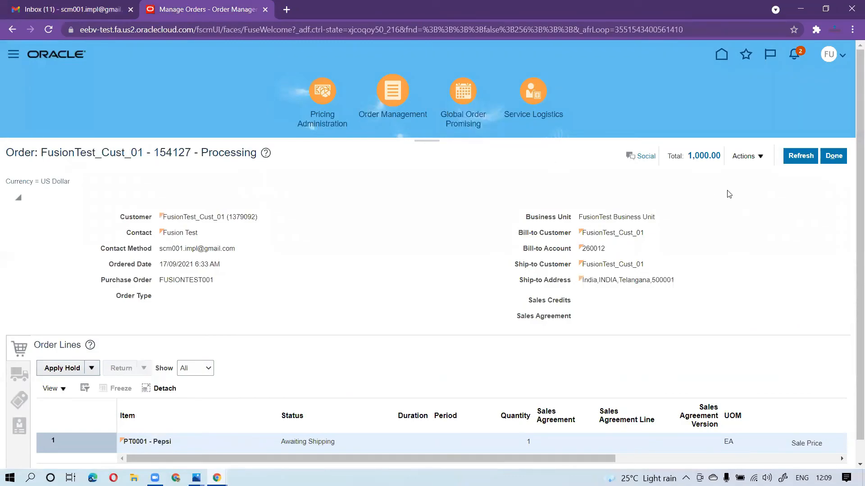
{"action": "left_click", "coordinate": [800, 156]}
{"action": "left_click", "coordinate": [62, 9]}
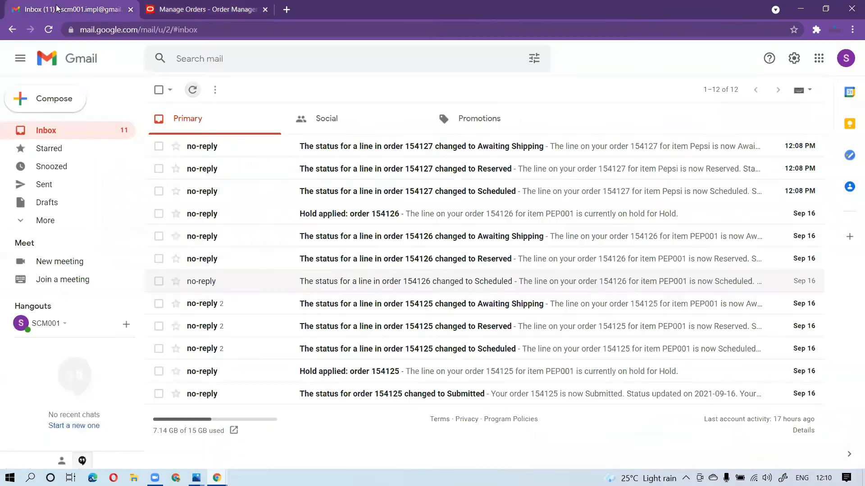
{"action": "left_click", "coordinate": [192, 90]}
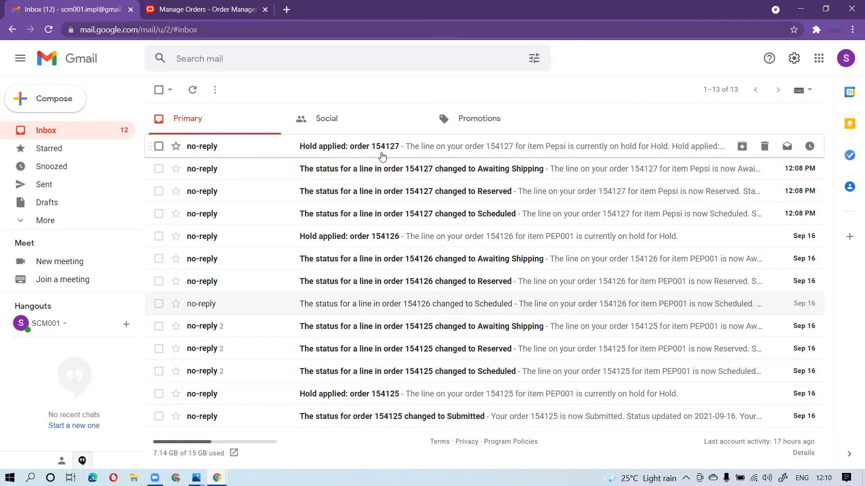
Switch to Order Management and release the hold named Hold from line 1 with the reason Released from business analytic chart
{"action": "left_click", "coordinate": [217, 17]}
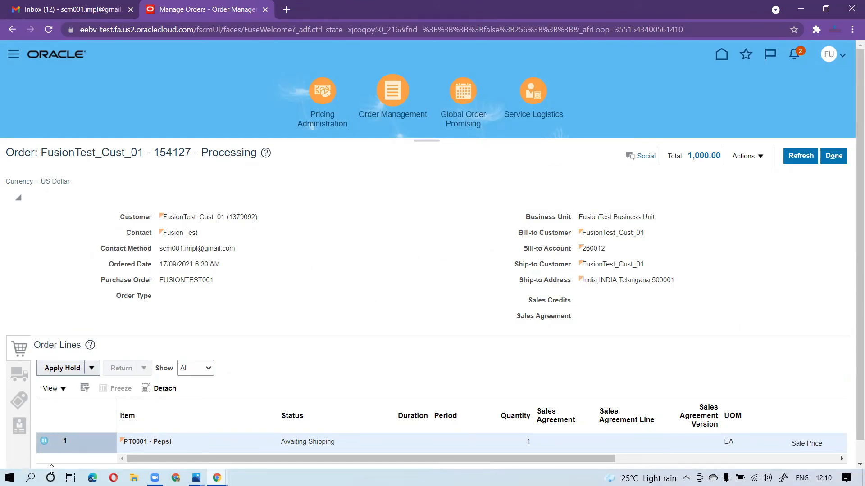
{"action": "left_click", "coordinate": [92, 369]}
{"action": "left_click", "coordinate": [70, 388]}
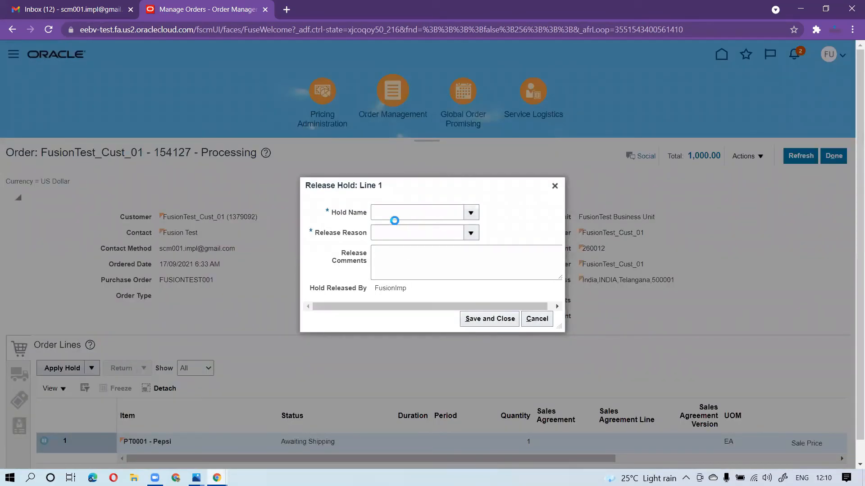
{"action": "left_click", "coordinate": [400, 231]}
{"action": "left_click", "coordinate": [472, 235]}
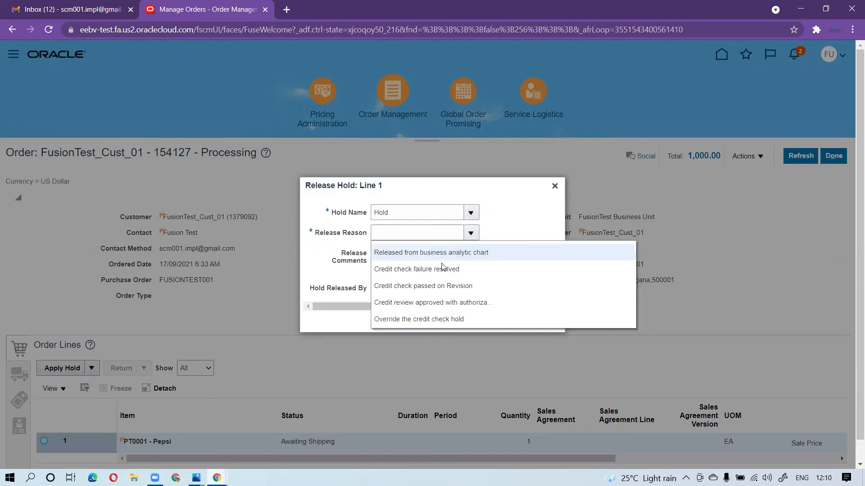
{"action": "left_click", "coordinate": [425, 253]}
{"action": "left_click", "coordinate": [490, 319]}
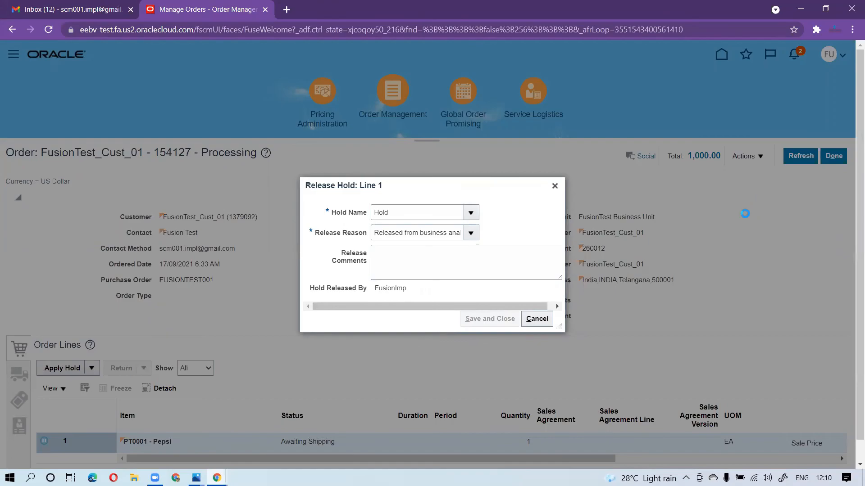
{"action": "left_click", "coordinate": [629, 270]}
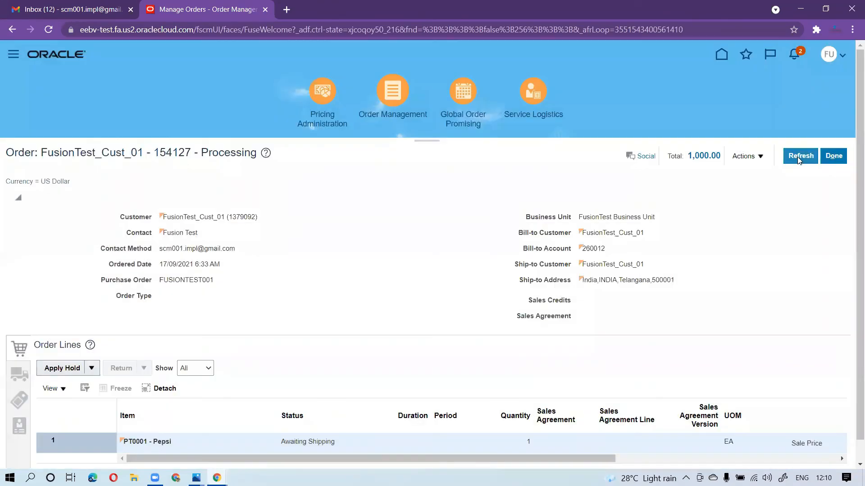
Refresh the order, check the Gmail inbox for a hold-release e-mail, and return to Order Management
{"action": "left_click", "coordinate": [799, 157]}
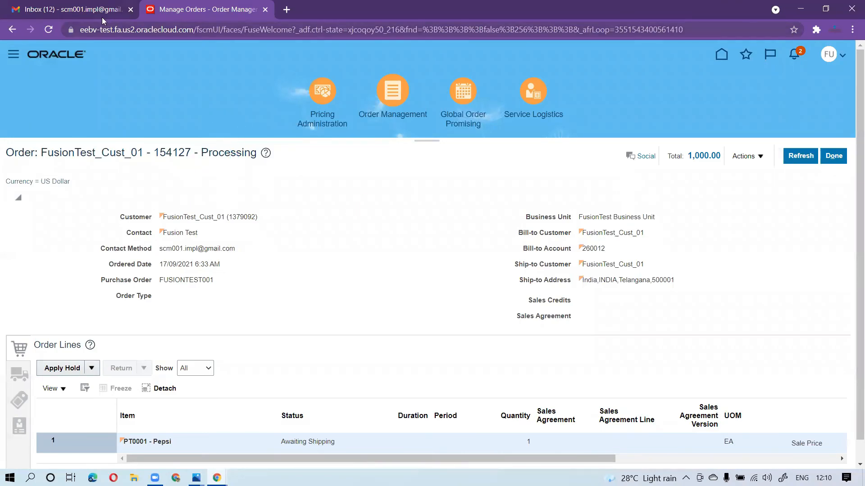
{"action": "left_click", "coordinate": [84, 13]}
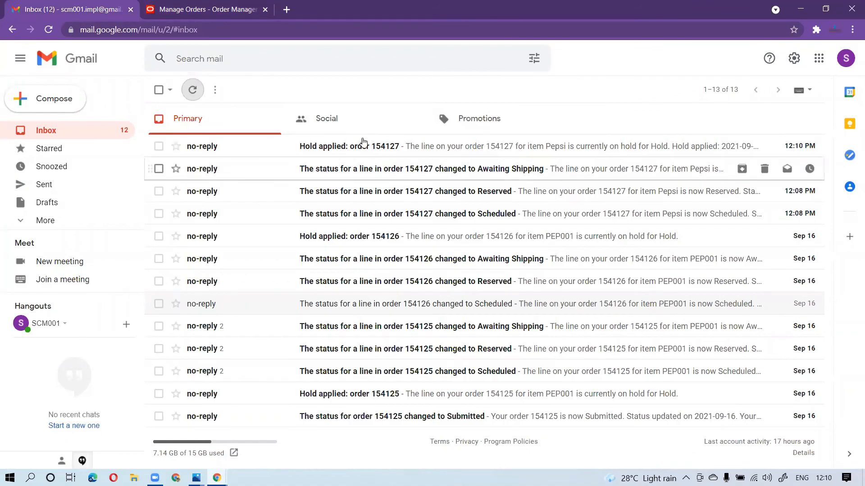
{"action": "left_click", "coordinate": [198, 17]}
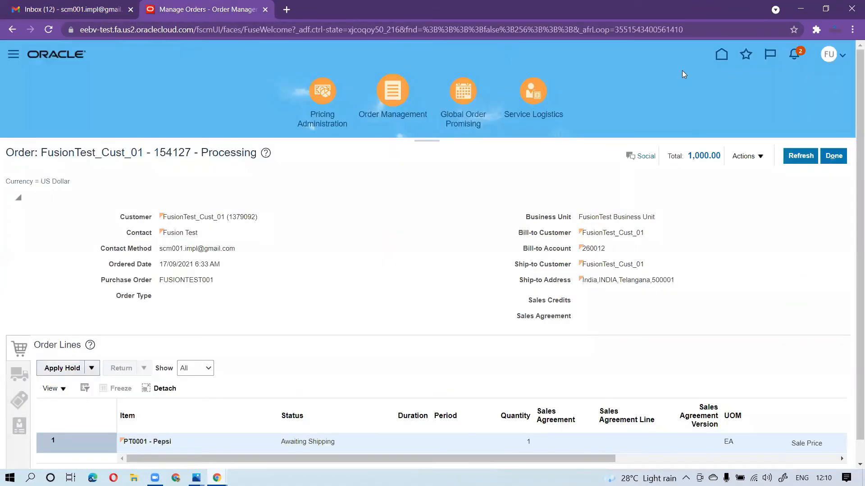
Cancel the sales order with the cancellation reason Customer did not order
{"action": "left_click", "coordinate": [761, 159]}
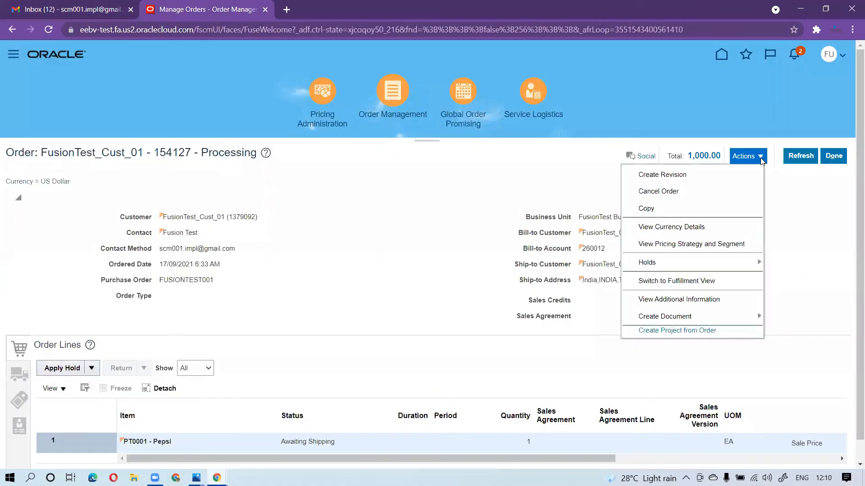
{"action": "left_click_drag", "start_coordinate": [704, 201], "coordinate": [705, 187]}
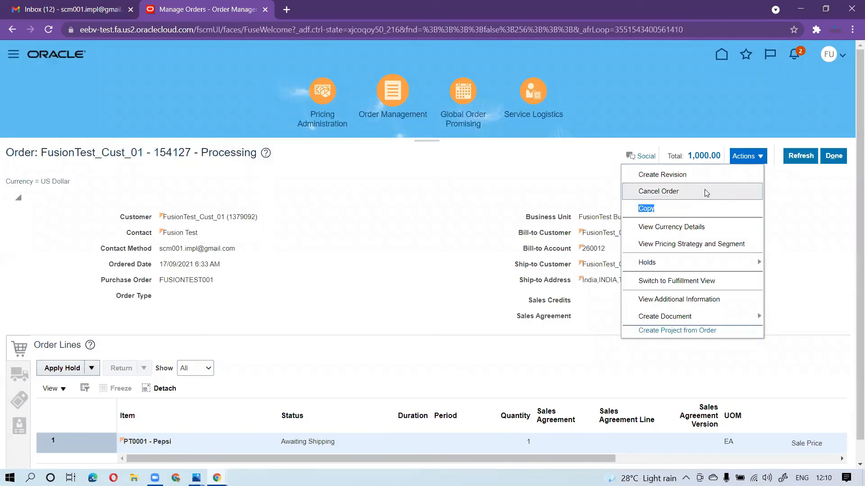
{"action": "left_click", "coordinate": [704, 189]}
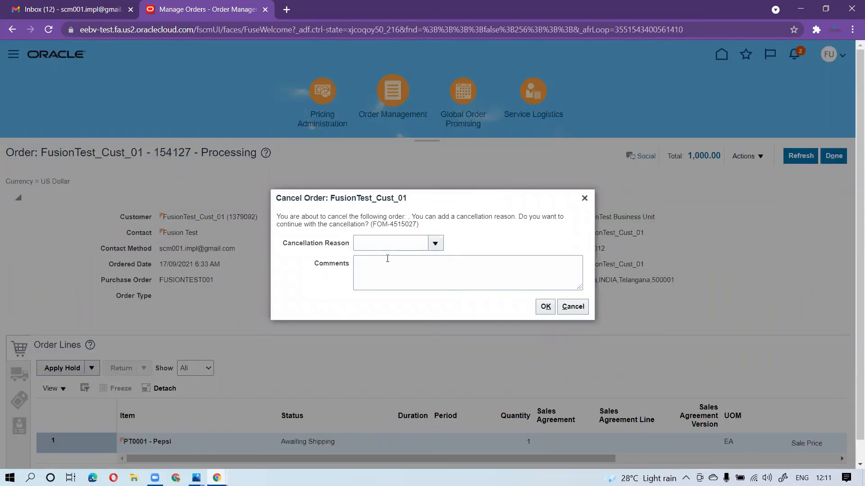
{"action": "left_click", "coordinate": [384, 267]}
{"action": "left_click", "coordinate": [546, 306]}
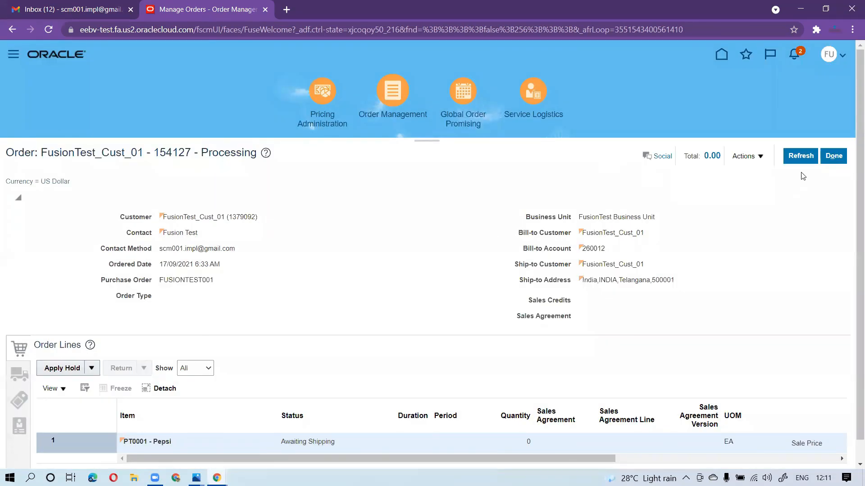
Refresh the cancelled order, check Gmail for a cancellation e-mail, and return to Order Management
{"action": "left_click", "coordinate": [800, 157]}
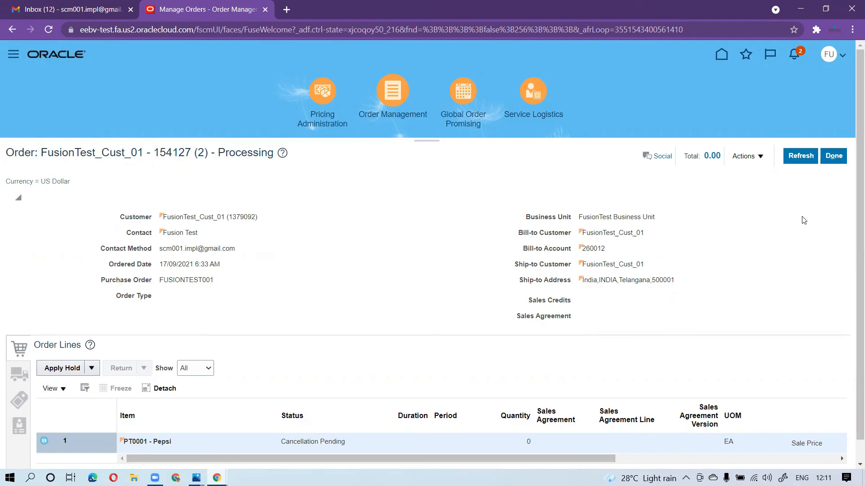
{"action": "left_click", "coordinate": [797, 159]}
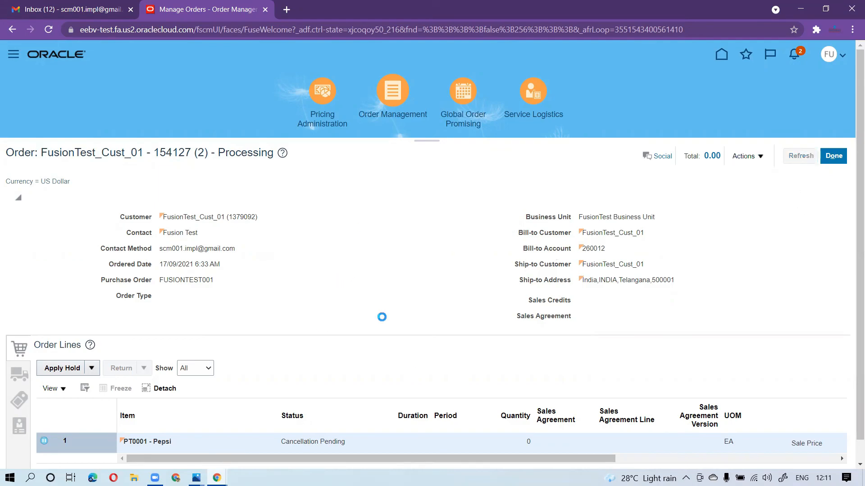
{"action": "left_click", "coordinate": [93, 13]}
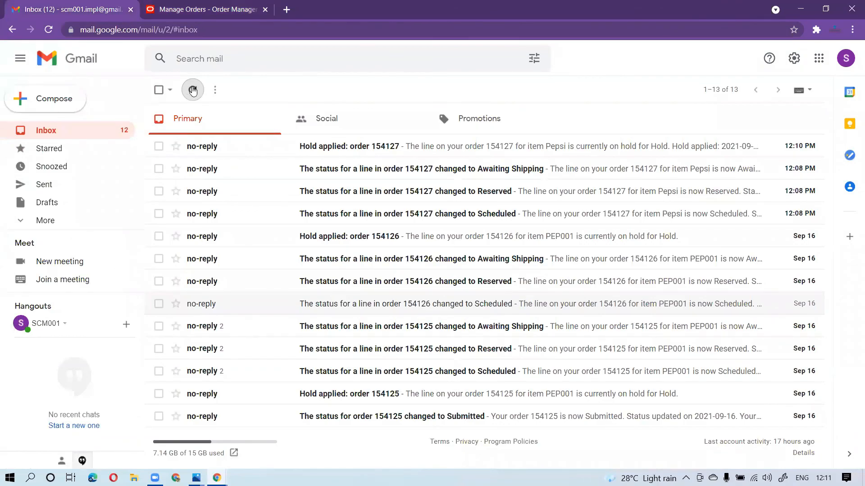
{"action": "left_click", "coordinate": [213, 19]}
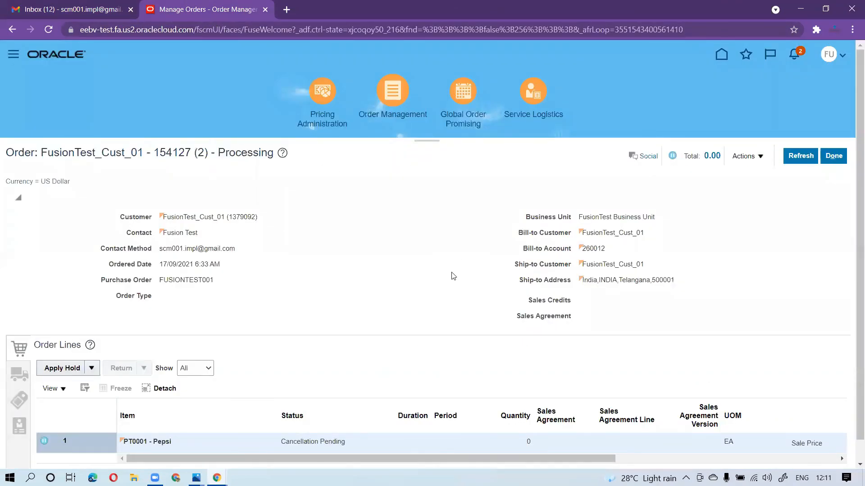